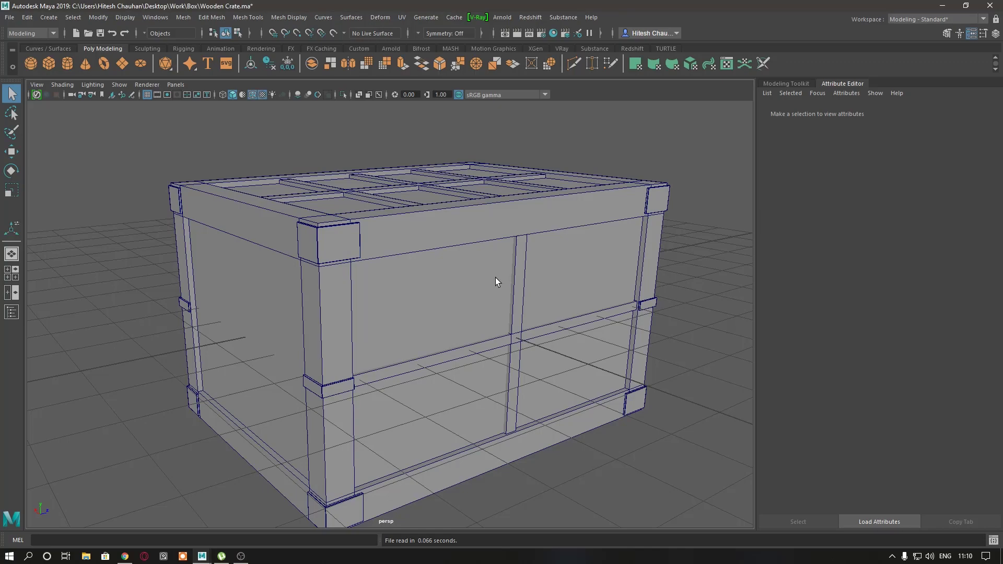
# Step: Select the crate and orbit the view to face it
pyautogui.press('w')
pyautogui.click(482, 277)
pyautogui.scroll(-4, 465, 261)
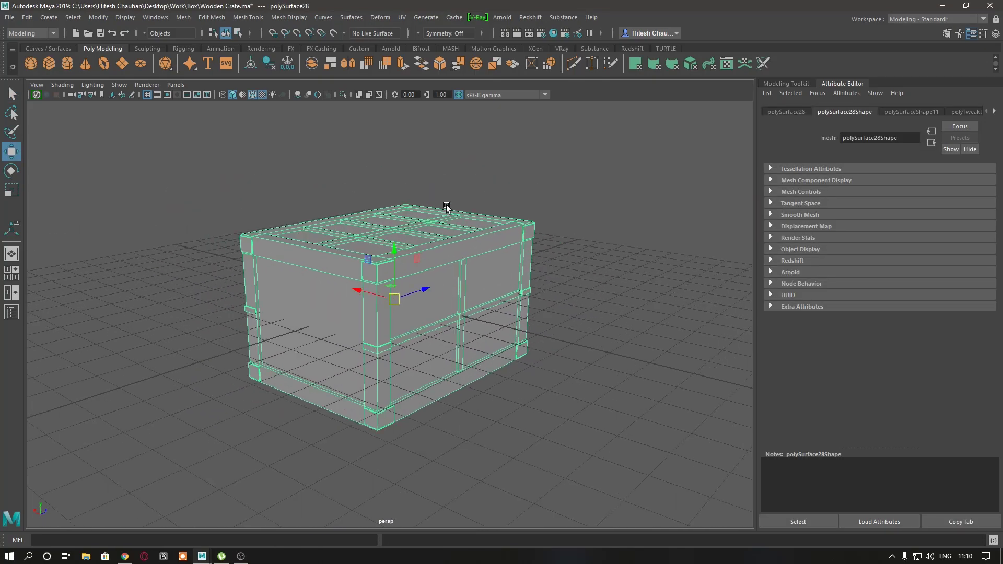
pyautogui.moveTo(526, 235)
pyautogui.keyDown('alt'); pyautogui.mouseDown()
pyautogui.moveTo(411, 252)
pyautogui.moveTo(458, 263)
pyautogui.moveTo(500, 255)
pyautogui.mouseUp(); pyautogui.keyUp('alt')
pyautogui.click(498, 284)
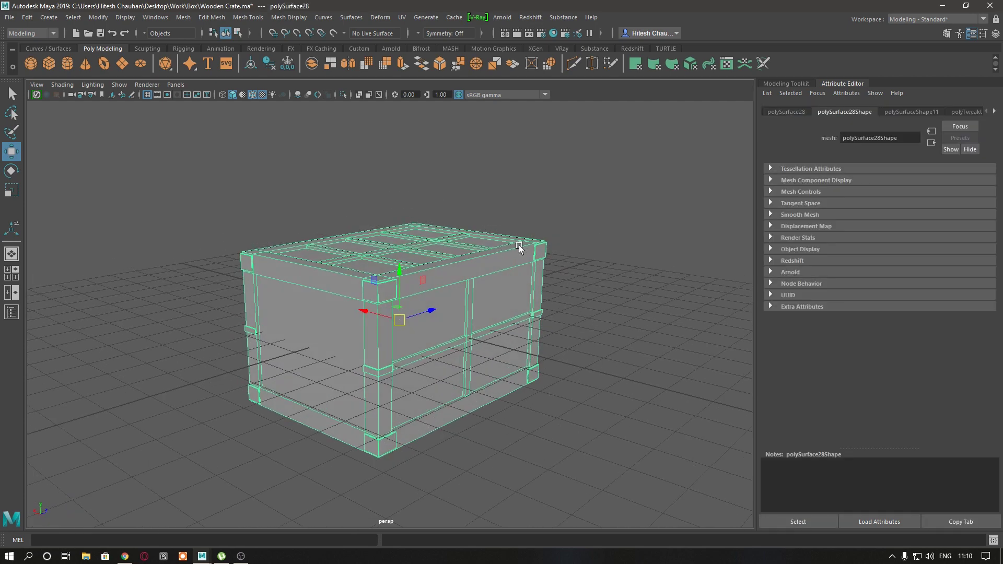
# Step: Assign a new aiStandardSurface material to the crate with Base Weight 1.000
pyautogui.moveTo(519, 246); pyautogui.dragTo(522, 513, button='right')
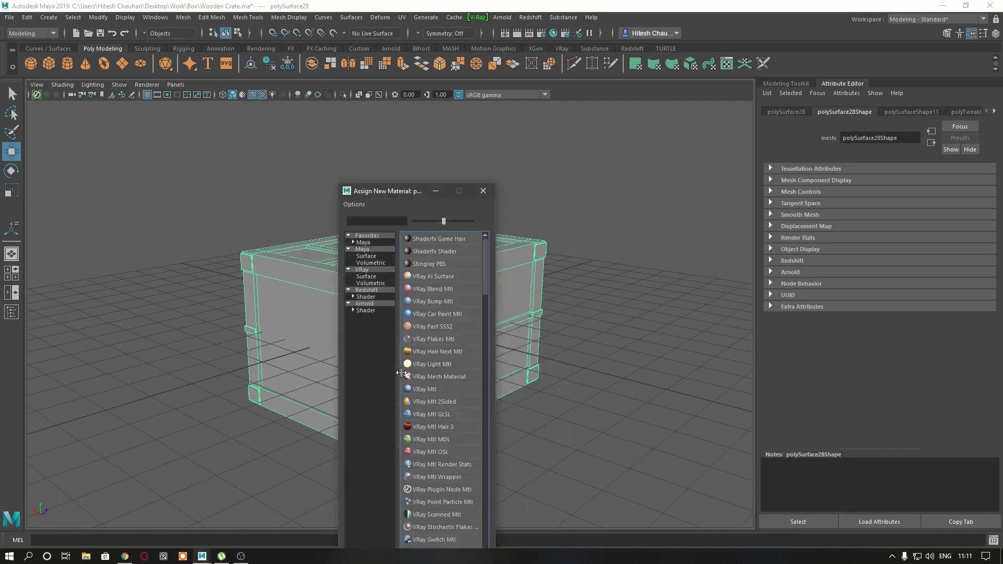
pyautogui.click(377, 302)
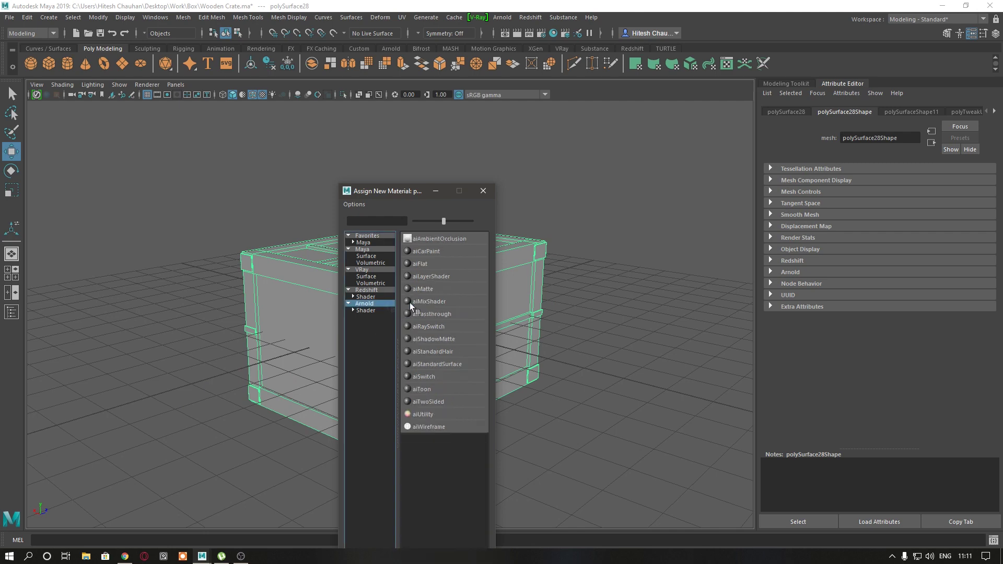
pyautogui.click(447, 363)
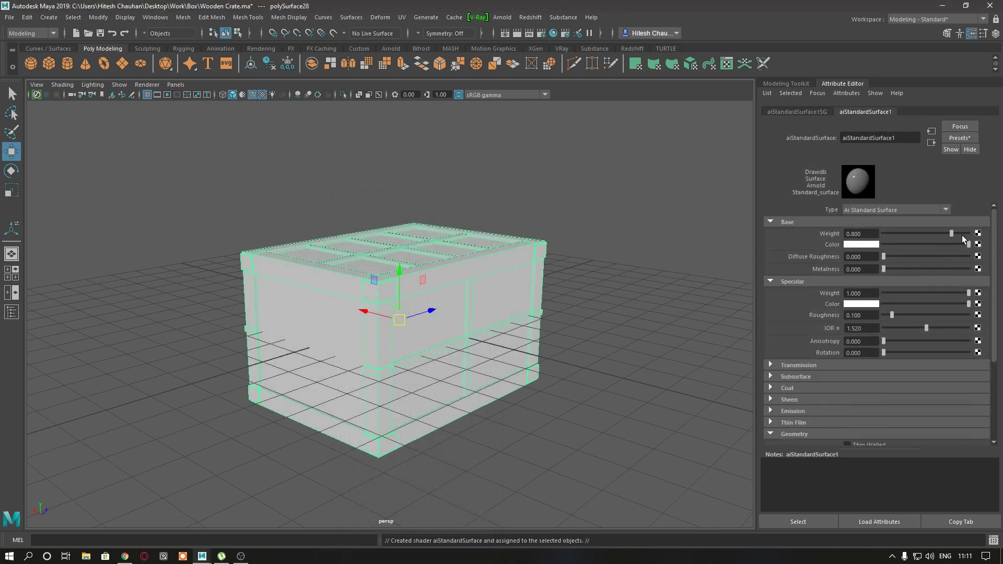
pyautogui.moveTo(964, 239); pyautogui.dragTo(973, 236)
pyautogui.click(978, 244)
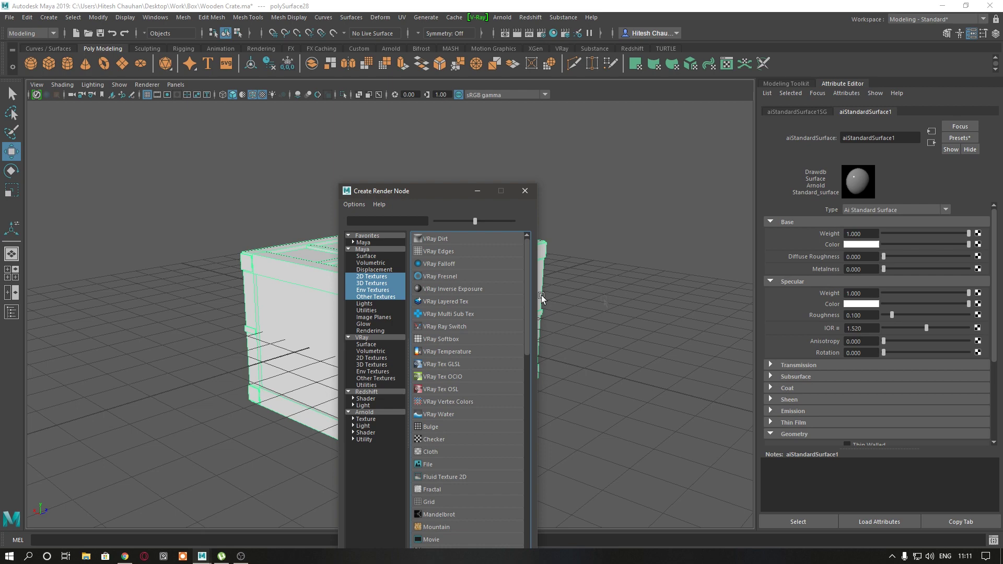
# Step: Connect a file texture loaded with Desktop\Work\Box\Crate_initialShadingGroup_BaseColor.jpg to the base colour
pyautogui.click(430, 467)
pyautogui.click(980, 255)
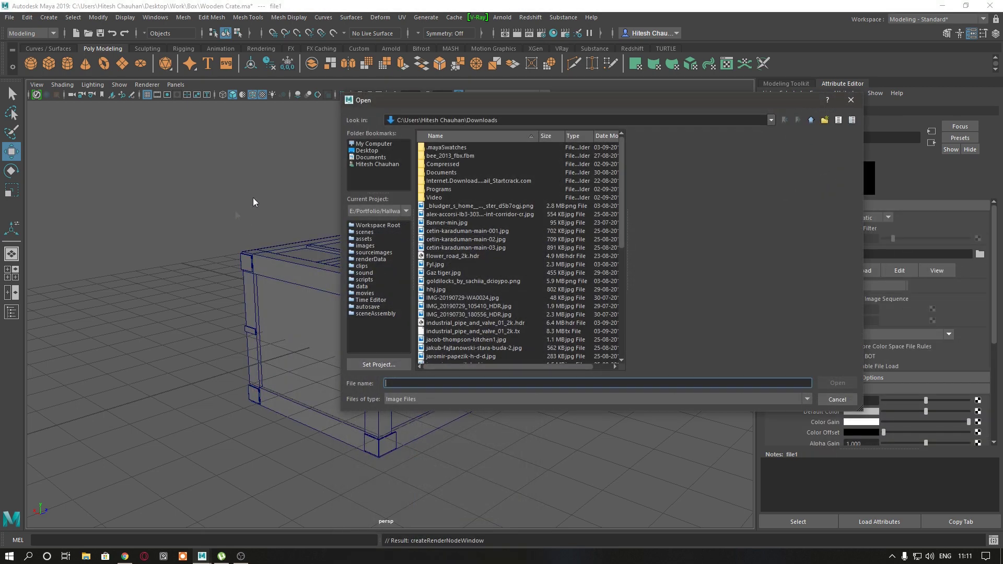
pyautogui.click(367, 150)
pyautogui.doubleClick(434, 182)
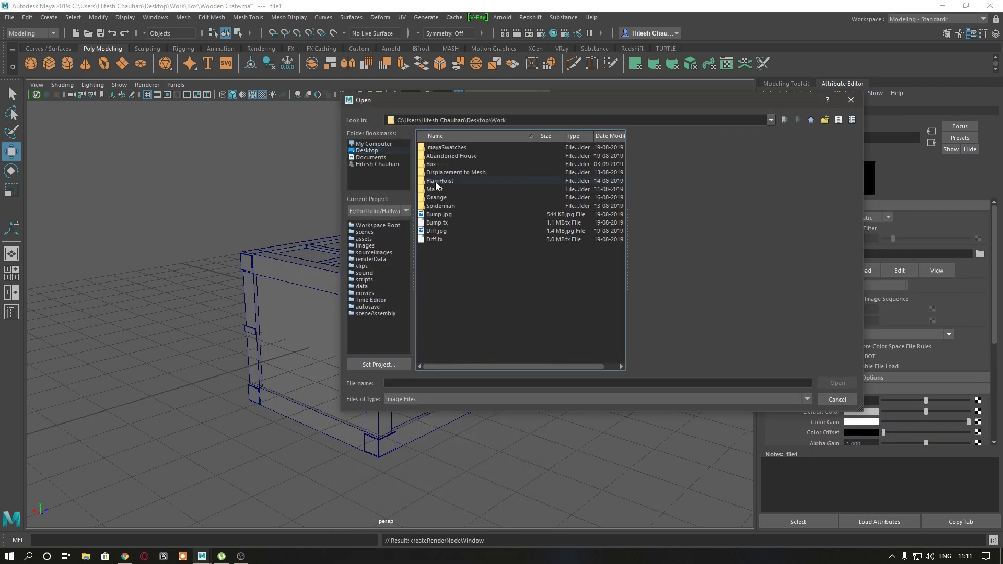
pyautogui.doubleClick(437, 165)
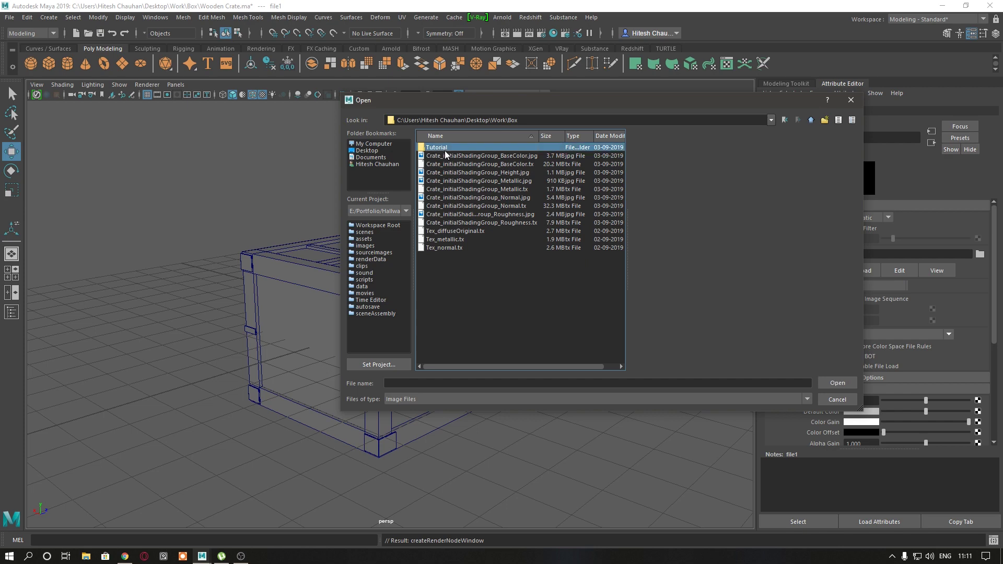
pyautogui.click(447, 156)
pyautogui.doubleClick(557, 156)
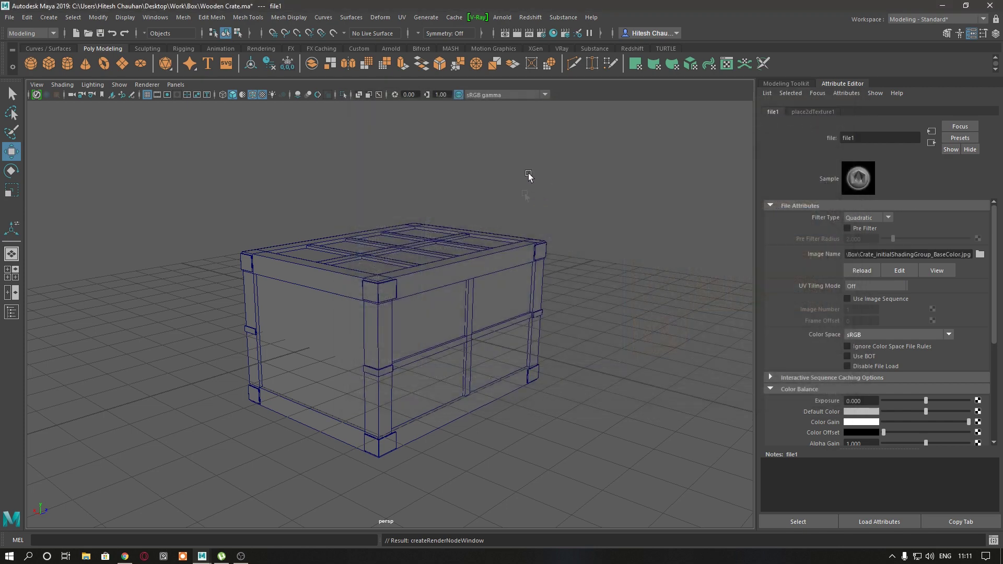
# Step: Show the crate textured in the viewport with wireframe-on-shaded turned off
pyautogui.click(253, 96)
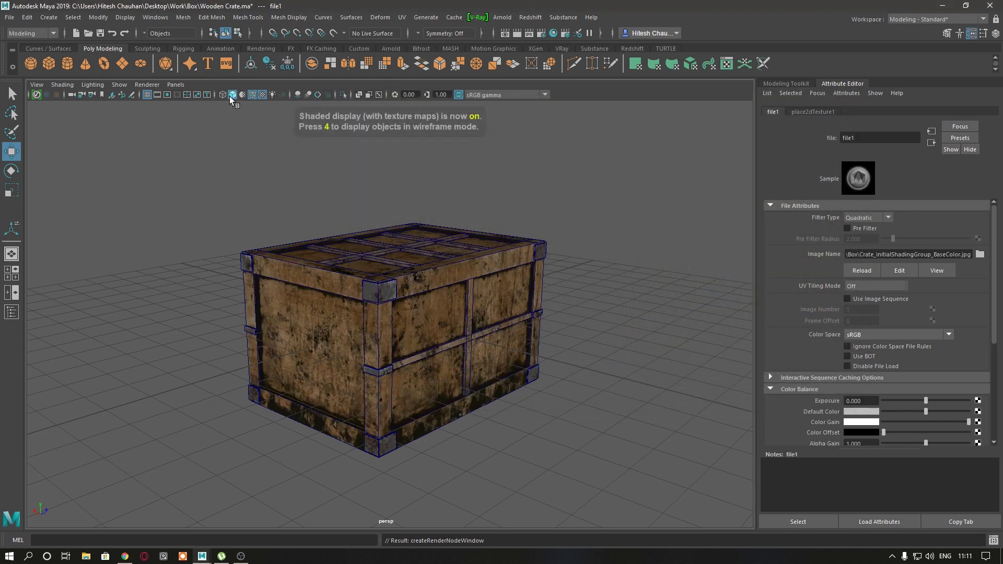
pyautogui.click(253, 96)
pyautogui.keyDown('alt'); pyautogui.moveTo(429, 209); pyautogui.dragTo(449, 225); pyautogui.keyUp('alt')
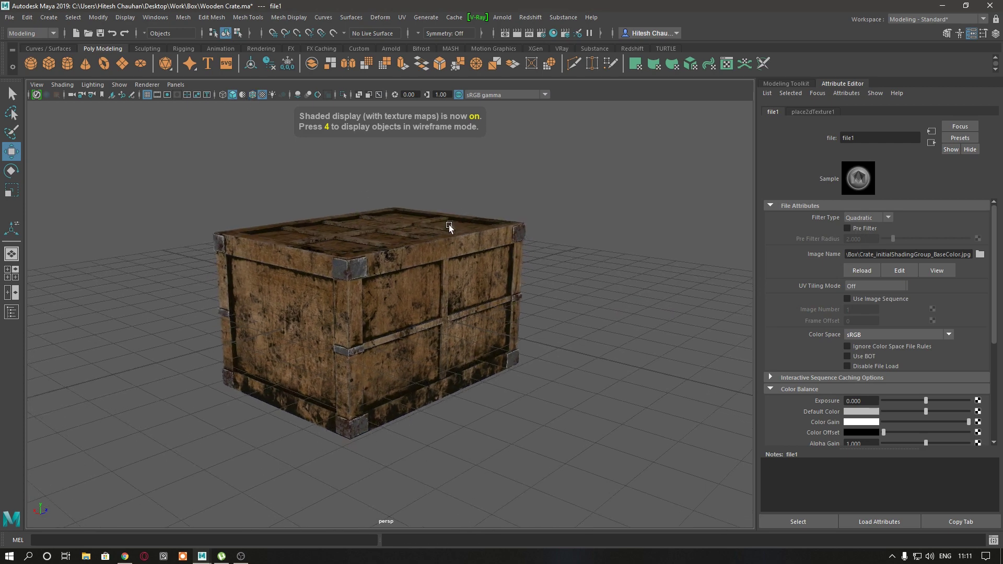
pyautogui.click(450, 225)
# Step: Reopen the crate's aiStandardSurface attributes and add a file texture to Metalness
pyautogui.click(932, 143)
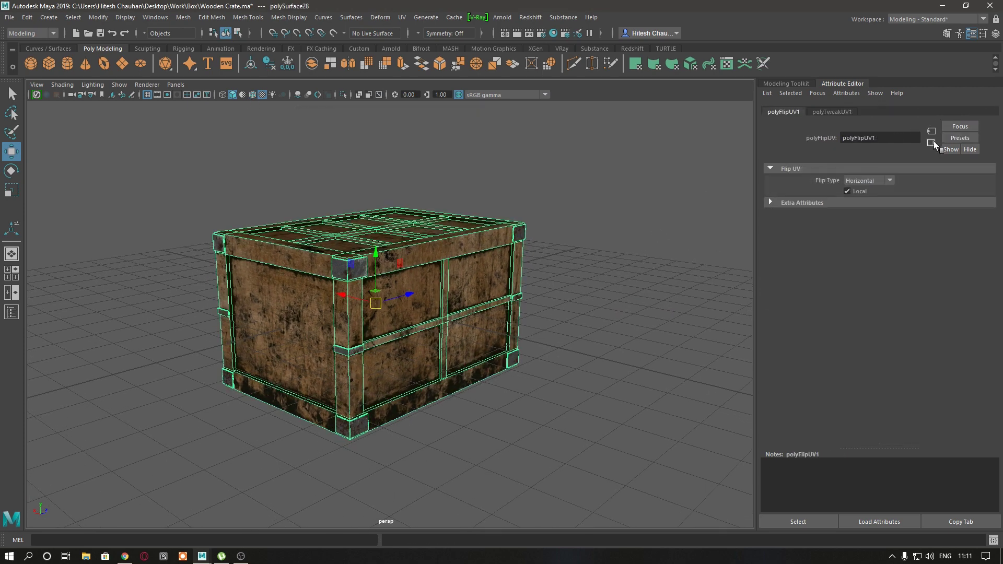
pyautogui.rightClick(490, 265)
pyautogui.click(503, 519)
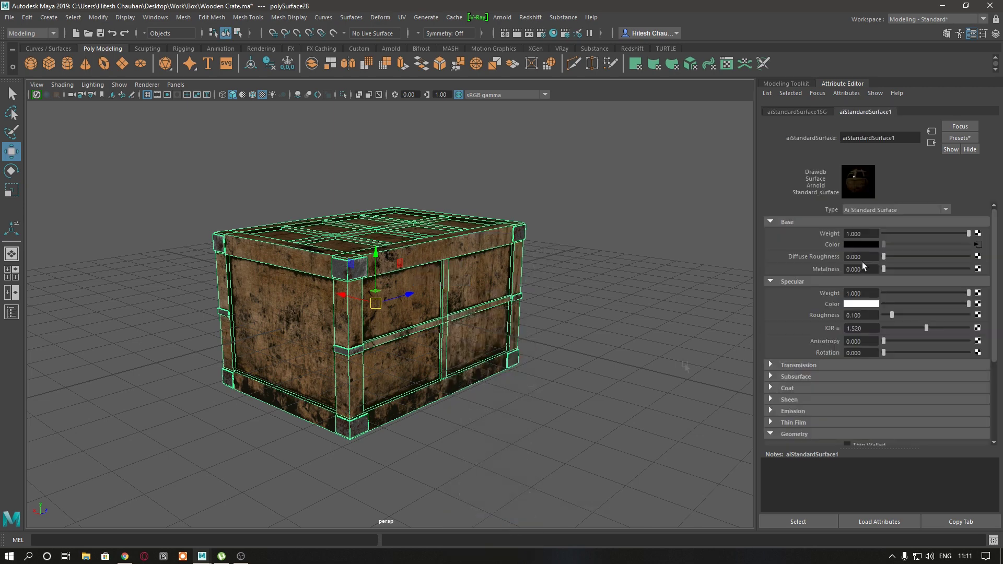
pyautogui.click(978, 268)
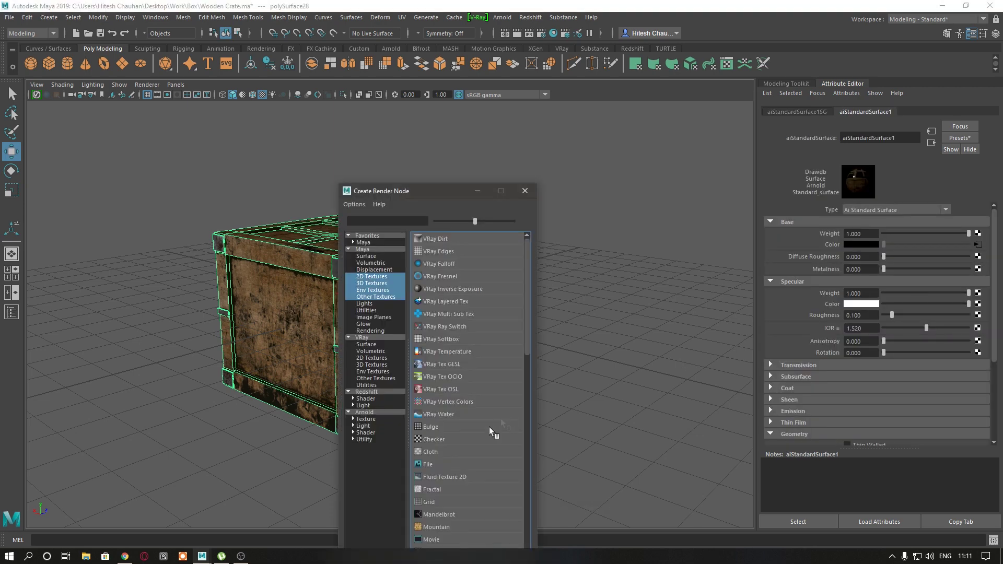
pyautogui.click(445, 468)
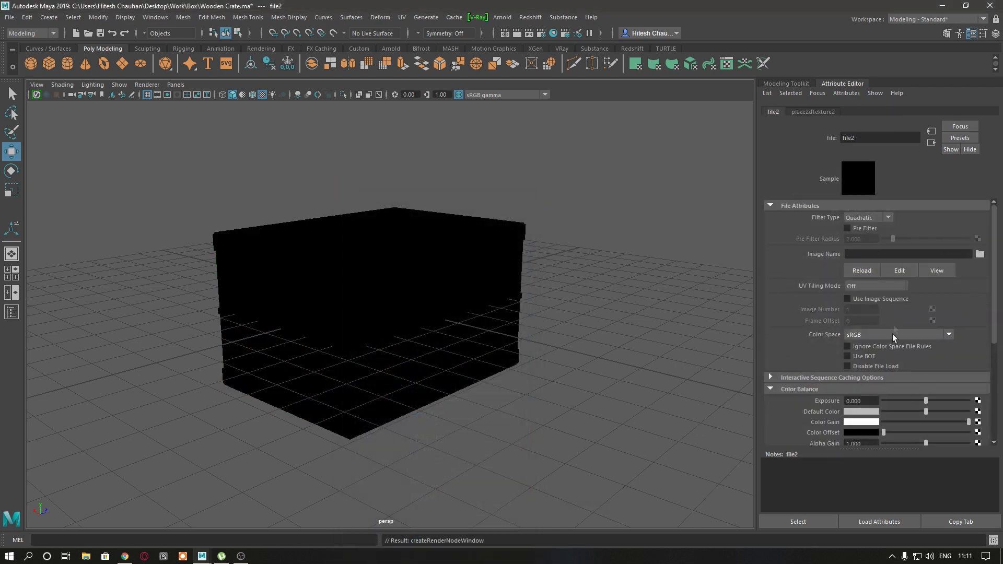
# Step: Set the metalness texture to Raw colour space and load Crate_initialShadingGroup_Metallic.jpg
pyautogui.click(882, 338)
pyautogui.scroll(-3, 879, 393)
pyautogui.scroll(3, 813, 365)
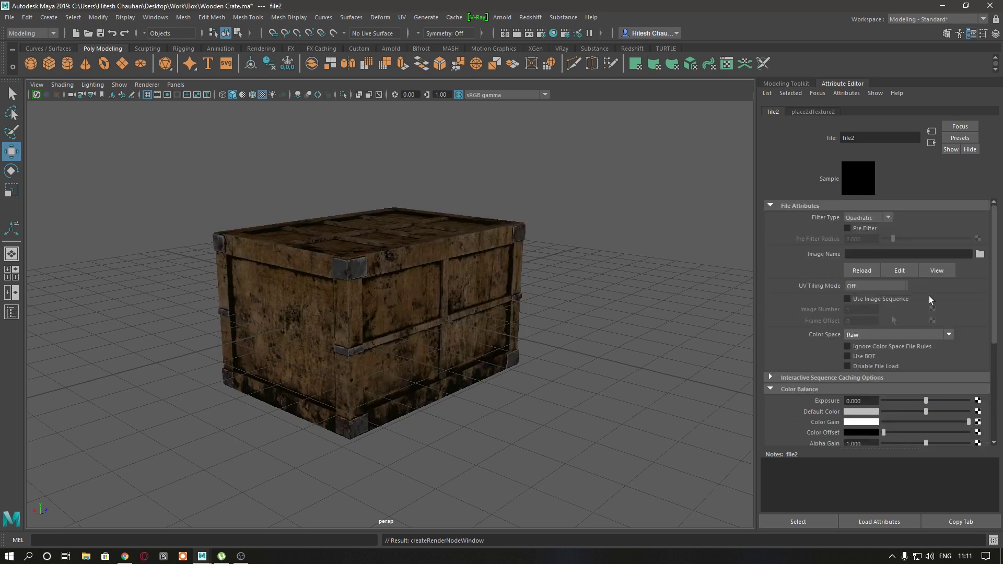
pyautogui.click(980, 255)
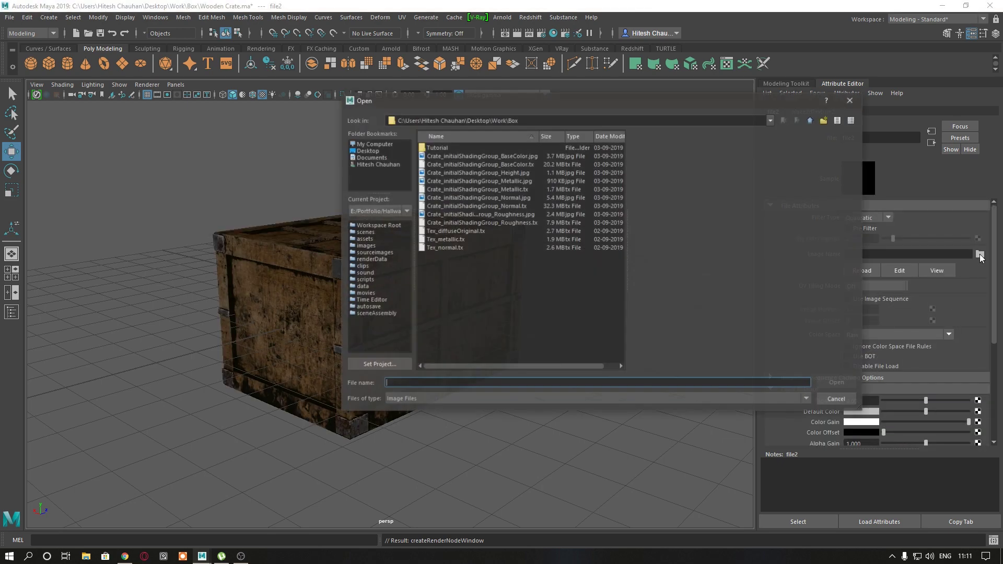
pyautogui.click(515, 182)
pyautogui.doubleClick(515, 182)
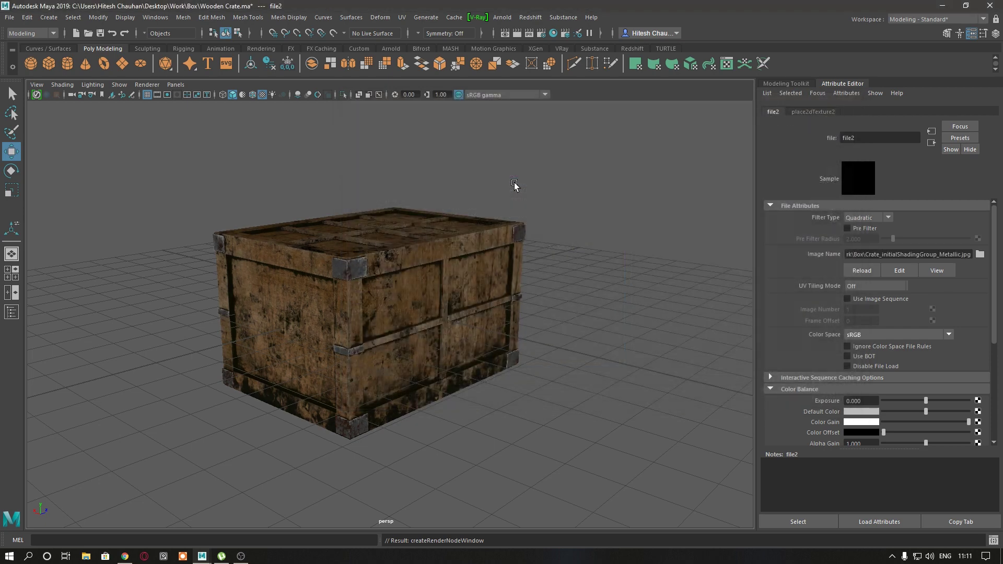
pyautogui.click(484, 271)
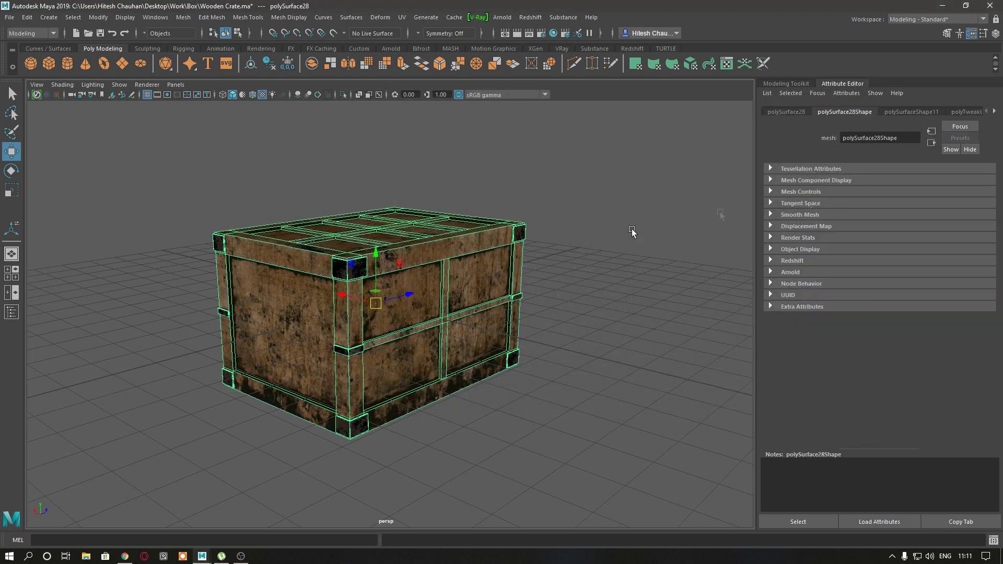
# Step: Reopen the crate's material and add a file texture to Specular Roughness
pyautogui.rightClick(545, 240)
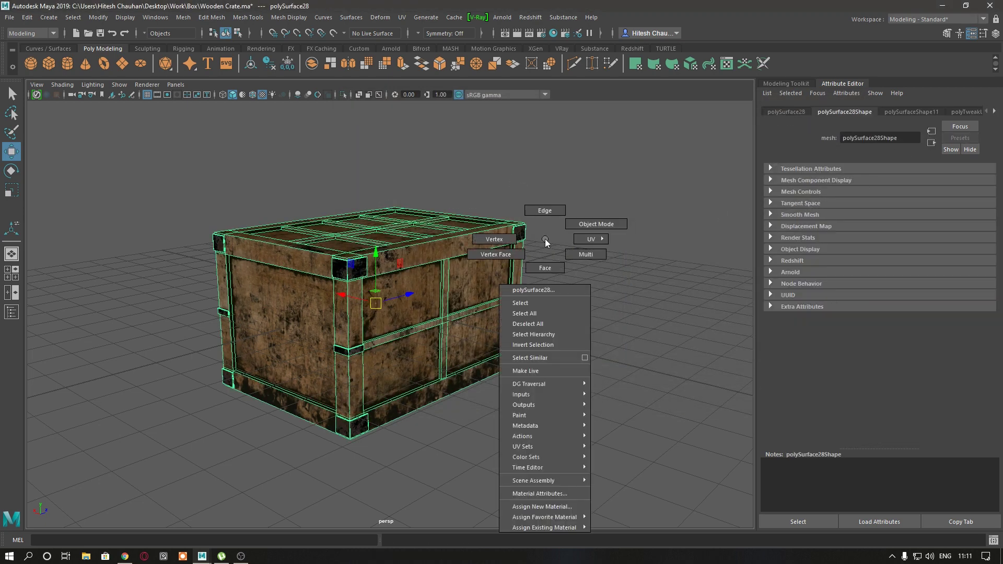
pyautogui.click(550, 495)
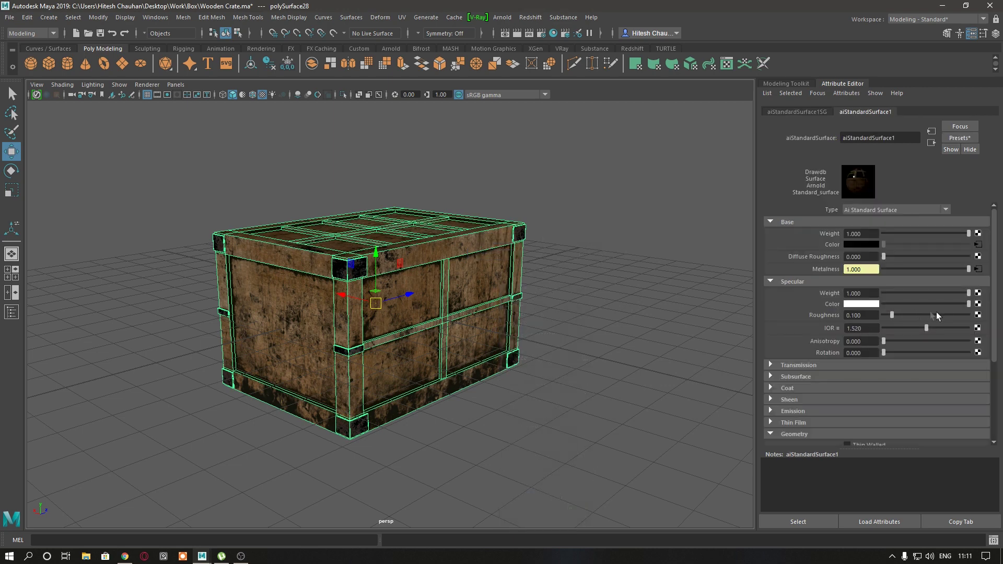
pyautogui.click(978, 315)
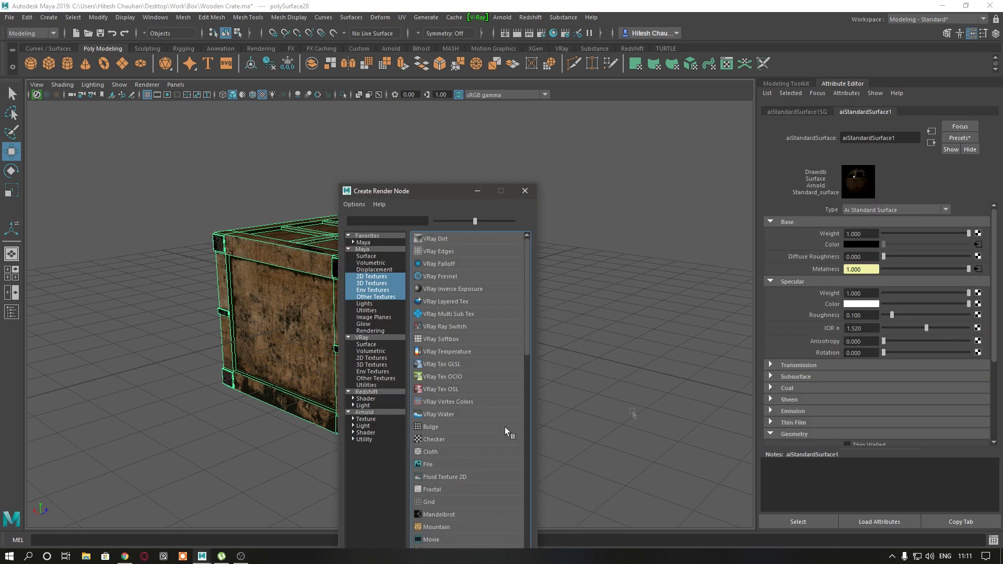
pyautogui.click(439, 466)
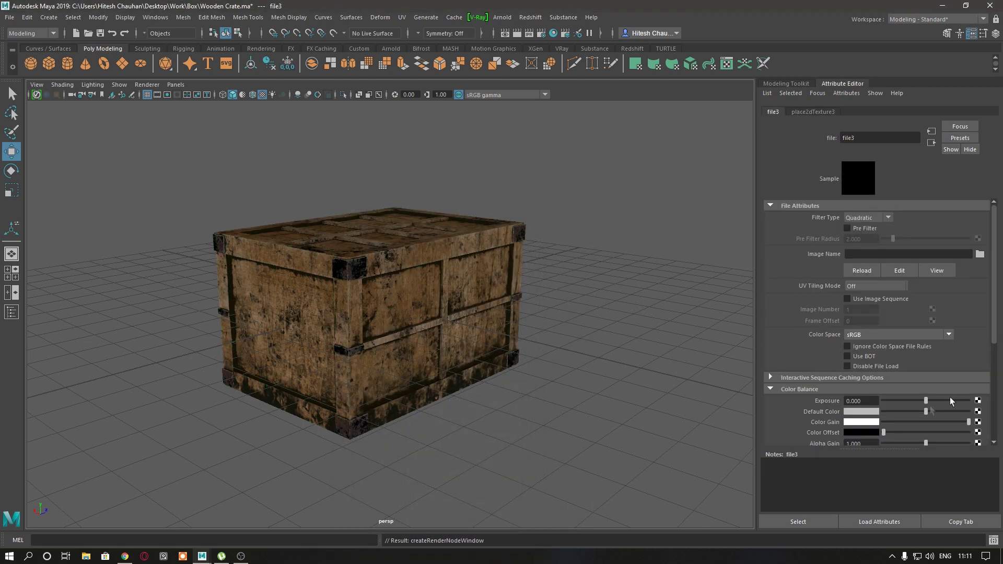
# Step: Set file3 to Raw with alpha from luminance, load Crate_initialShadingGroup_Roughness.jpg, return to material
pyautogui.click(880, 335)
pyautogui.scroll(-2, 865, 392)
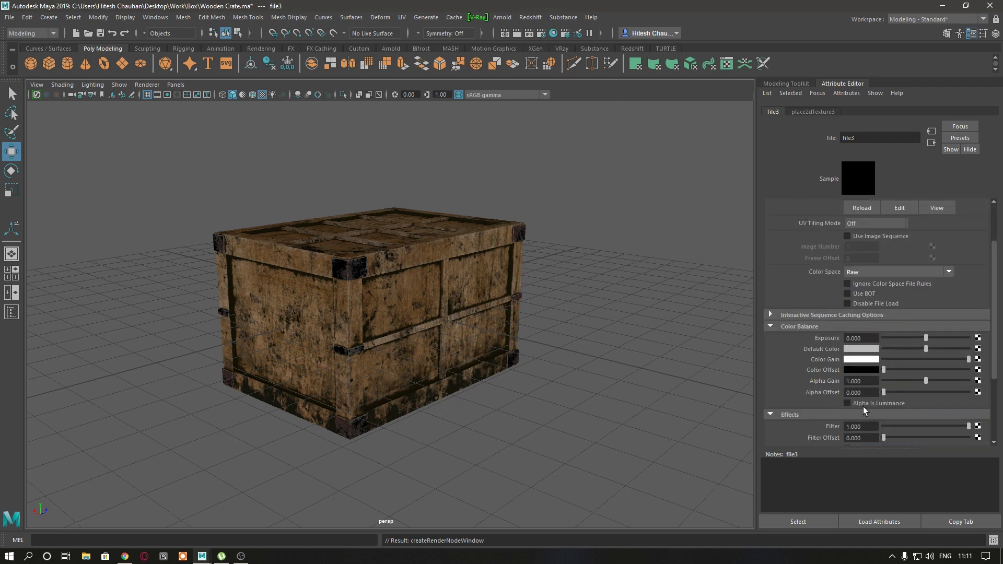
pyautogui.click(860, 403)
pyautogui.scroll(2, 777, 365)
pyautogui.click(980, 255)
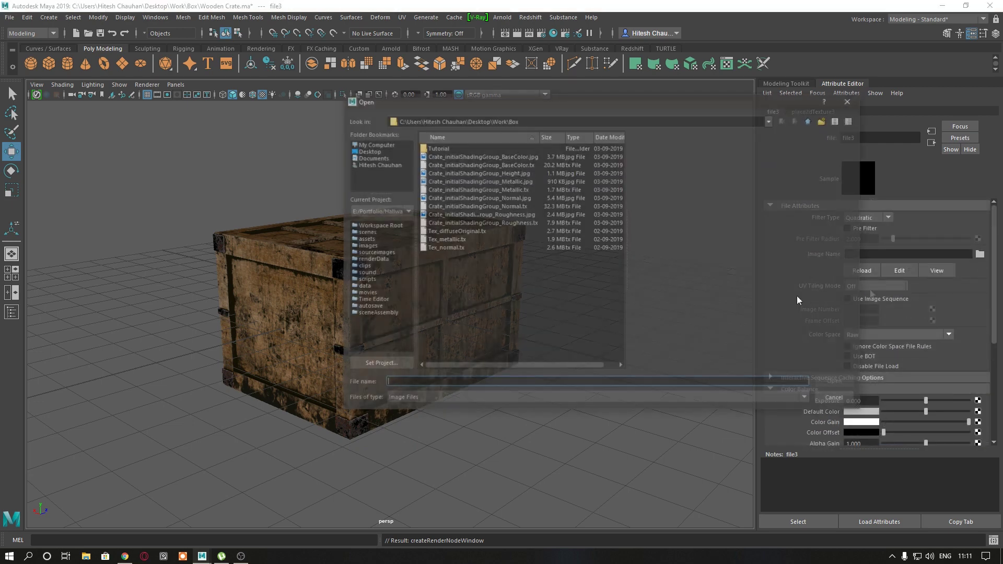
pyautogui.doubleClick(497, 214)
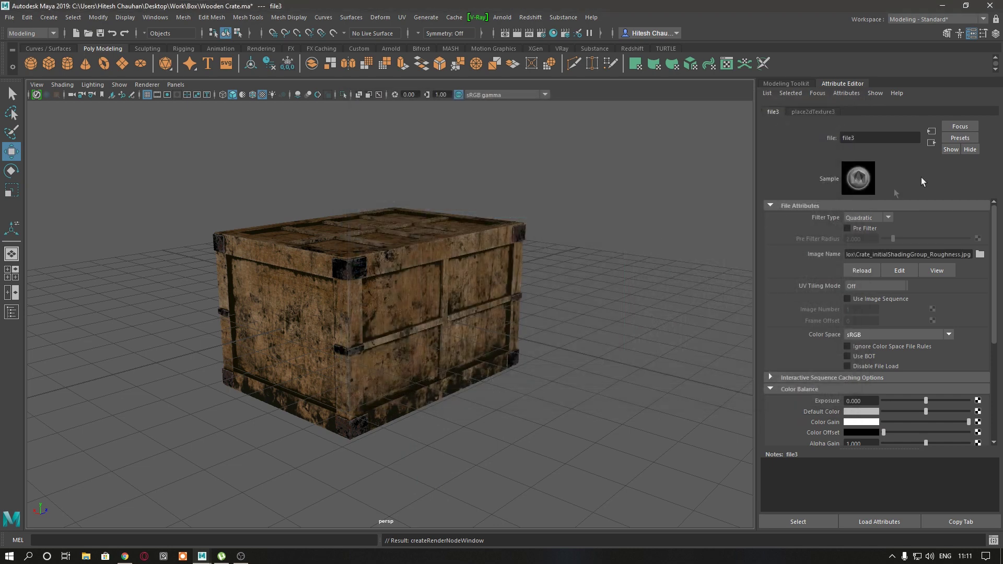
pyautogui.click(931, 143)
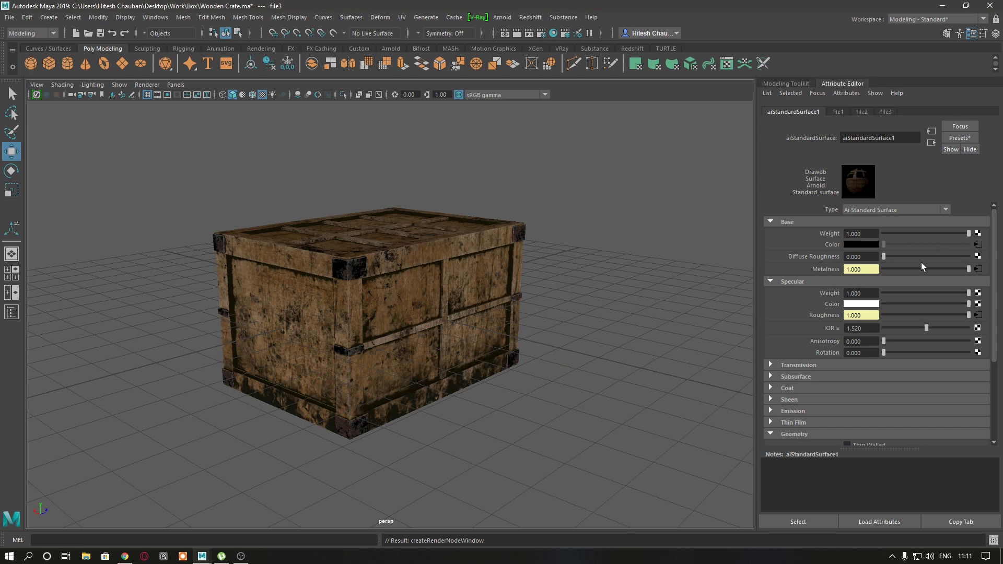
# Step: Add a file-driven bump map to Bump Mapping, used as Tangent Space Normals
pyautogui.scroll(-3, 815, 366)
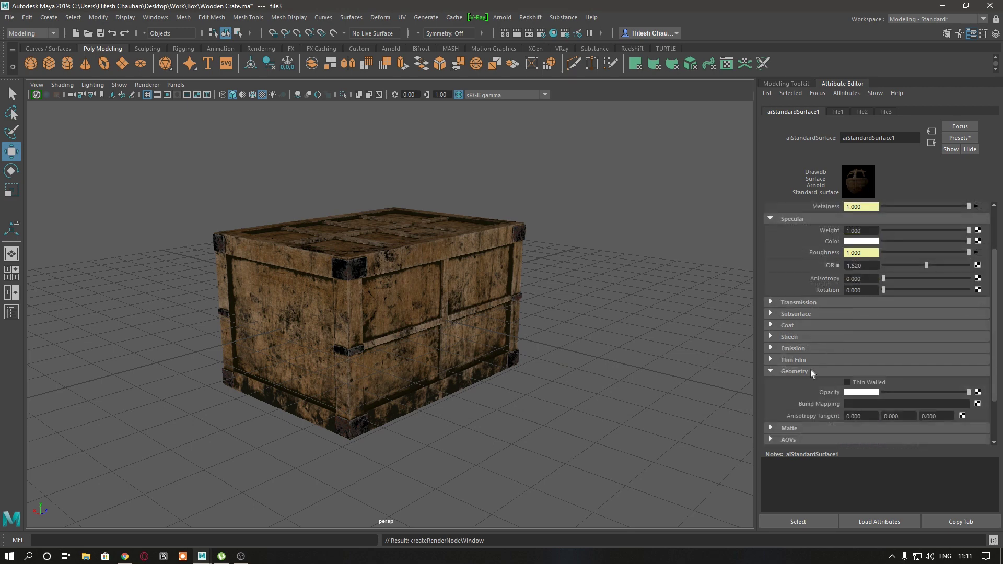
pyautogui.click(977, 404)
pyautogui.click(428, 465)
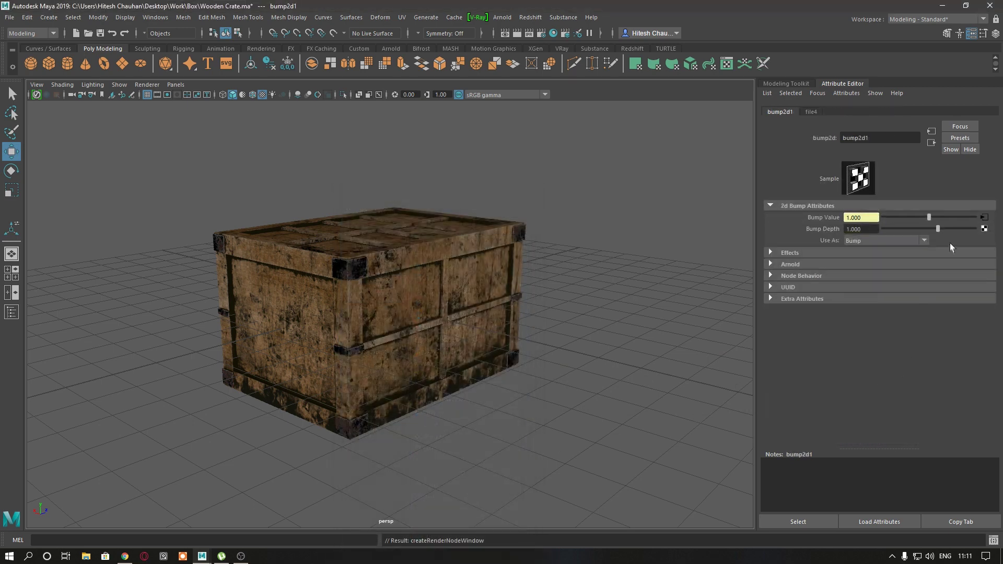
pyautogui.click(924, 241)
pyautogui.click(913, 261)
pyautogui.click(857, 262)
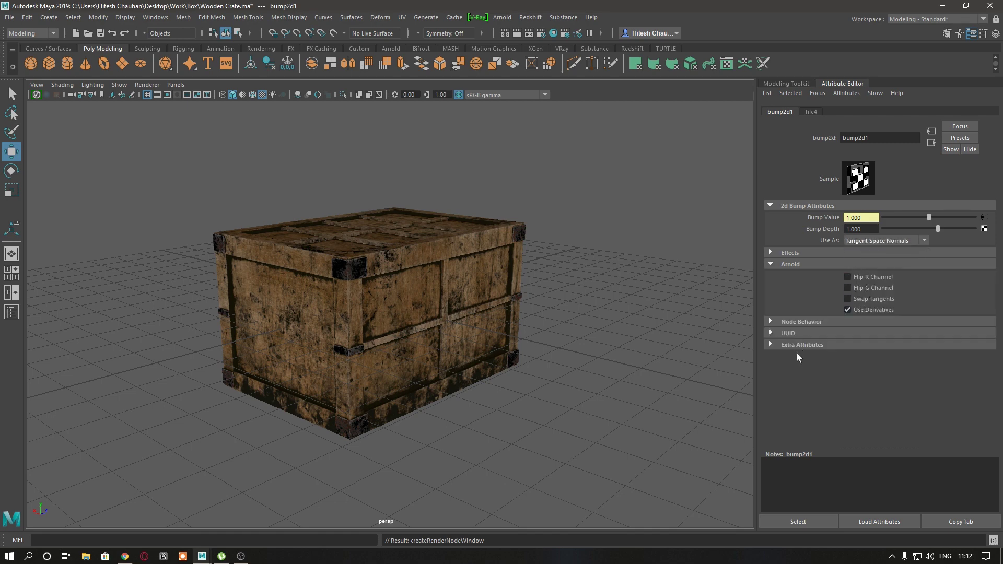
pyautogui.click(843, 253)
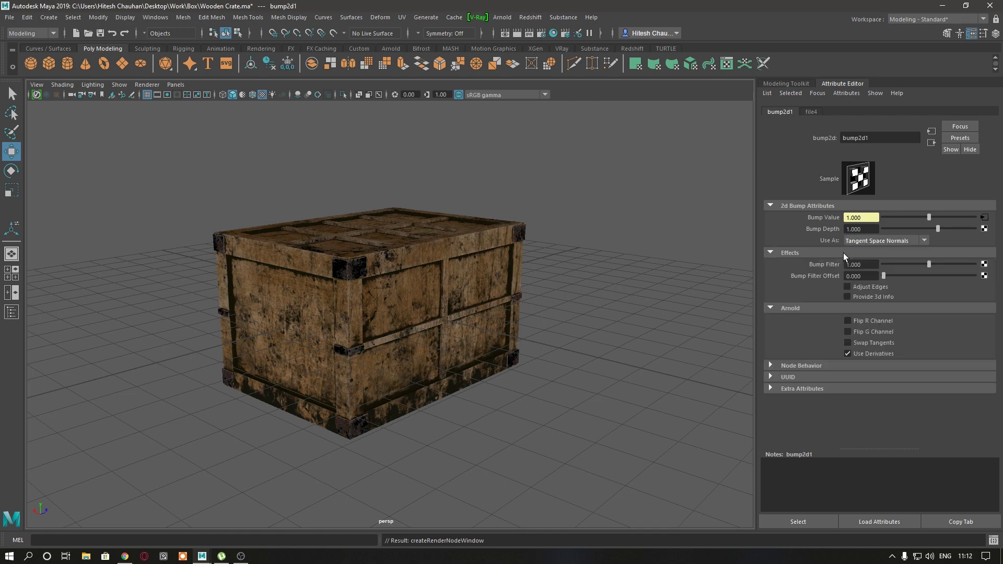
# Step: Load Crate_initialShadingGroup_Normal.jpg into the bump's file4 texture and return to the material
pyautogui.click(984, 218)
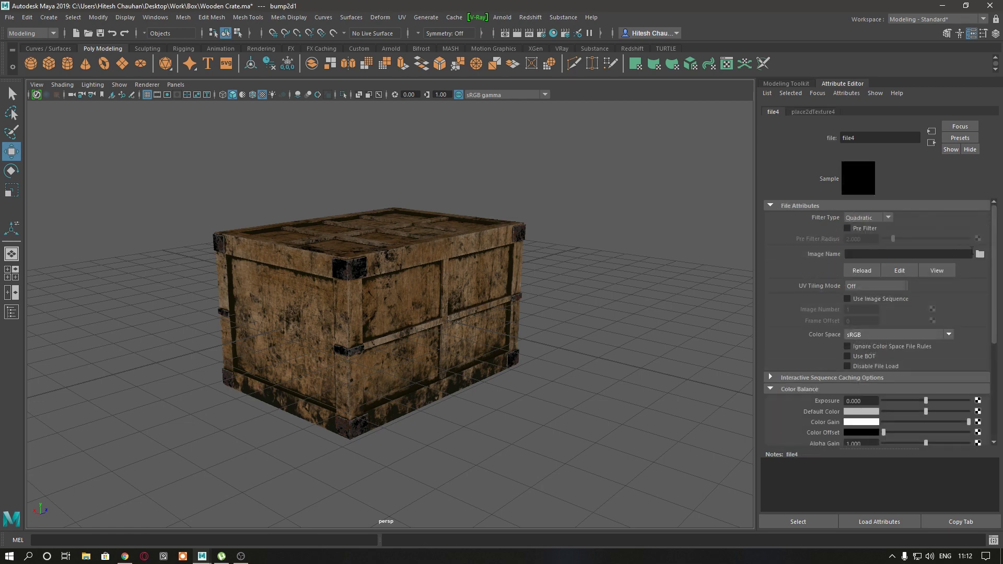
pyautogui.scroll(-1, 883, 372)
pyautogui.scroll(1, 863, 370)
pyautogui.click(981, 255)
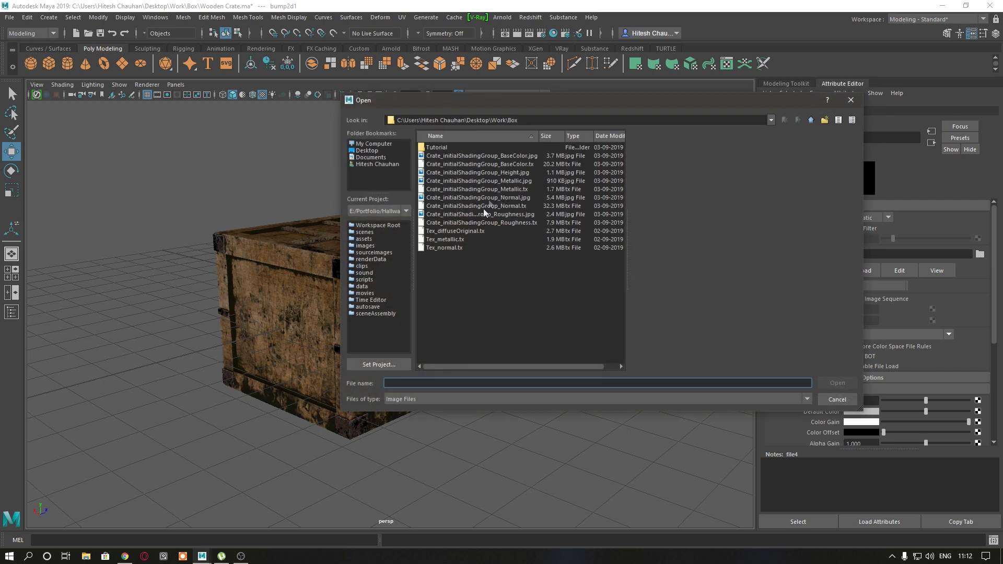
pyautogui.doubleClick(500, 200)
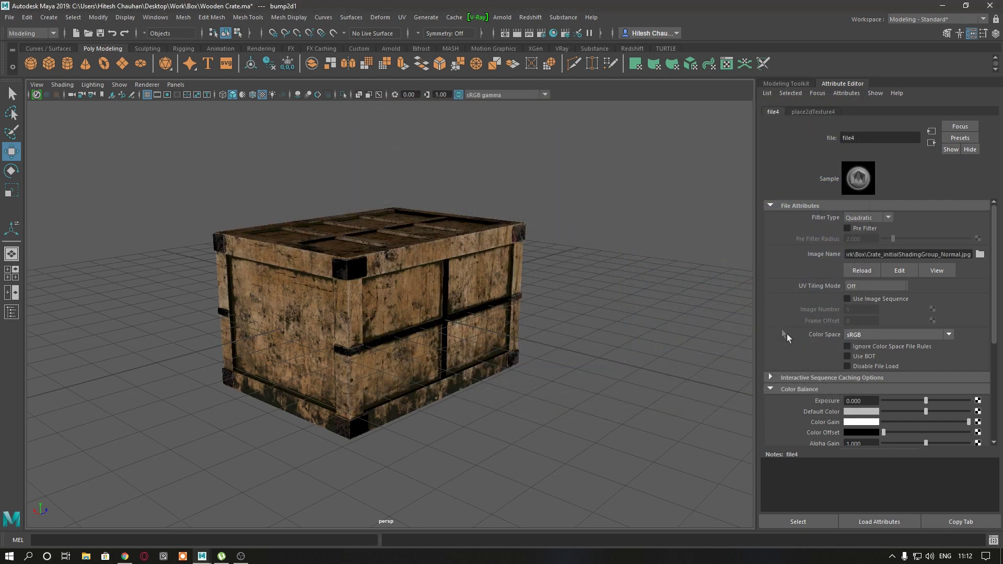
pyautogui.click(930, 141)
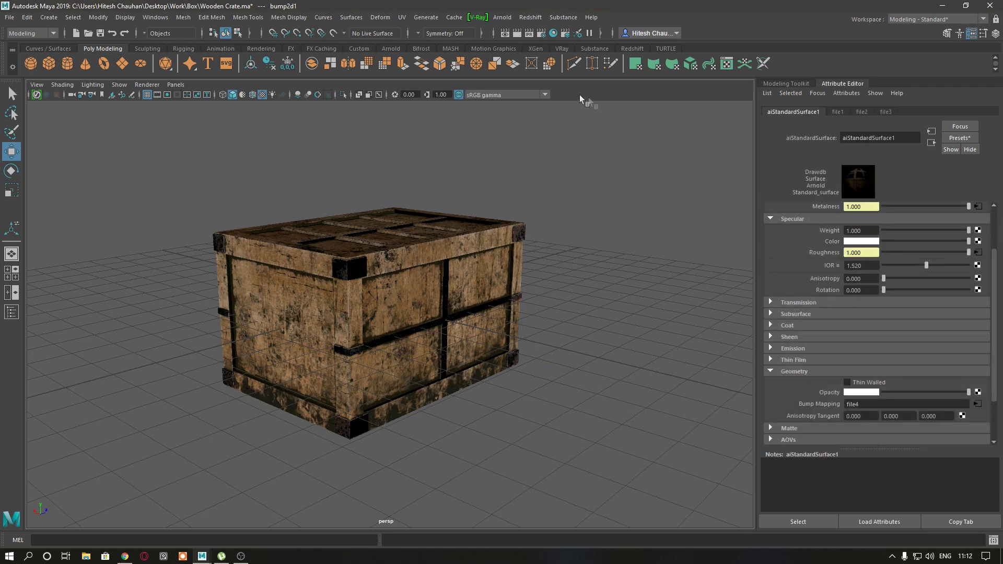
pyautogui.click(506, 18)
pyautogui.moveTo(549, 70)
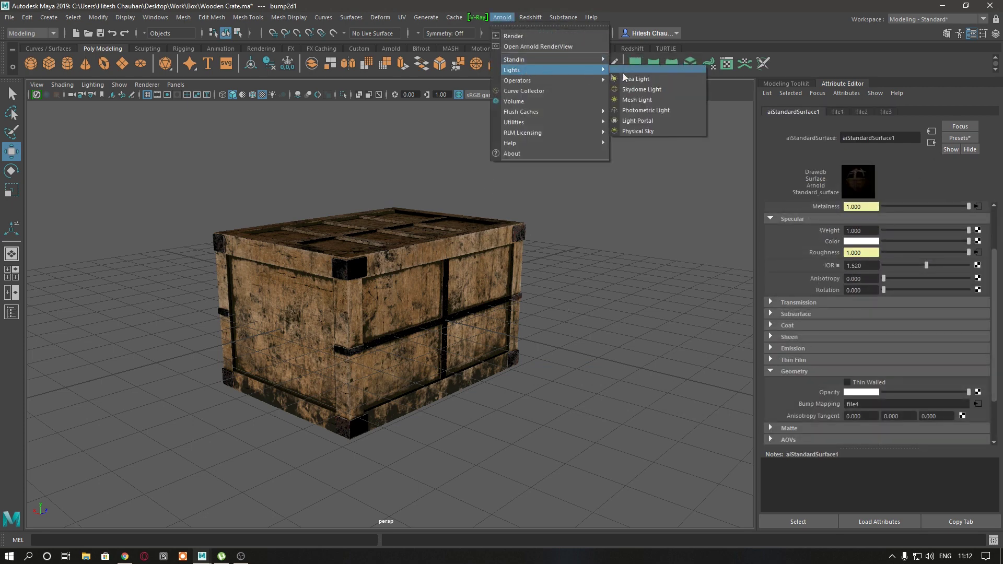
# Step: Create an Arnold skydome light with a file texture on its colour
pyautogui.click(641, 89)
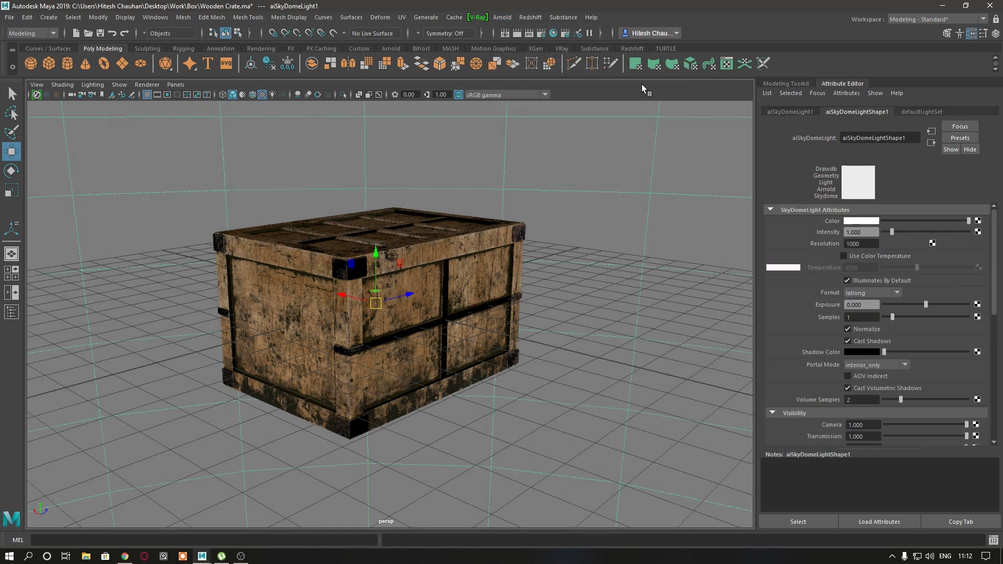
pyautogui.click(978, 221)
pyautogui.click(436, 467)
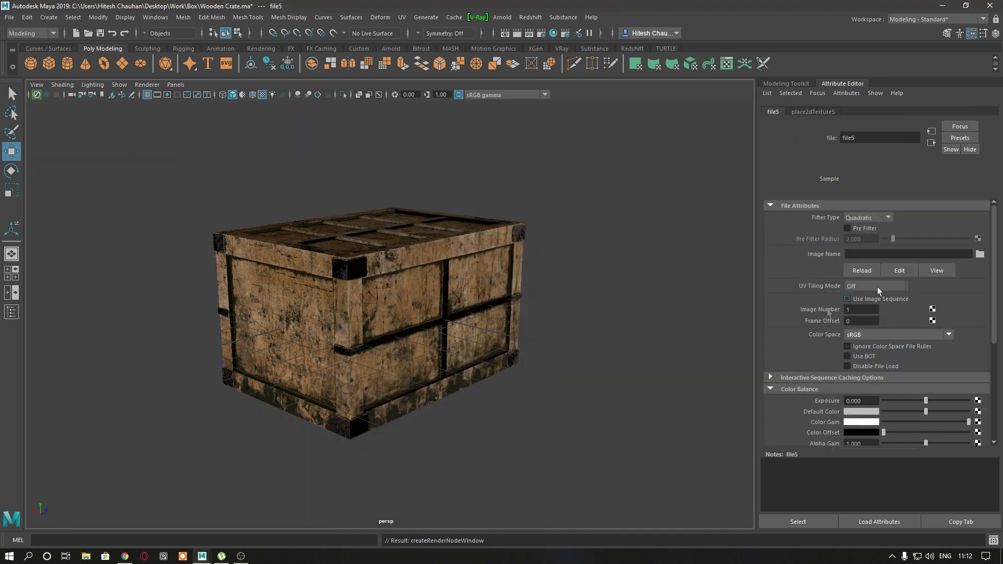
# Step: Browse Downloads and load urban_street_01_4k.hdr into the skydome's file5 texture
pyautogui.click(980, 255)
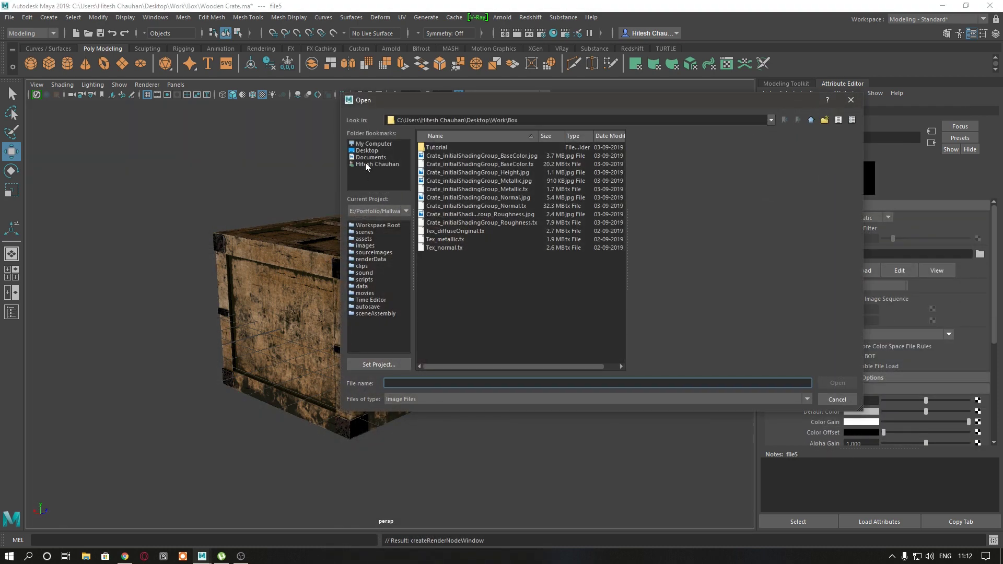
pyautogui.click(368, 163)
pyautogui.doubleClick(439, 214)
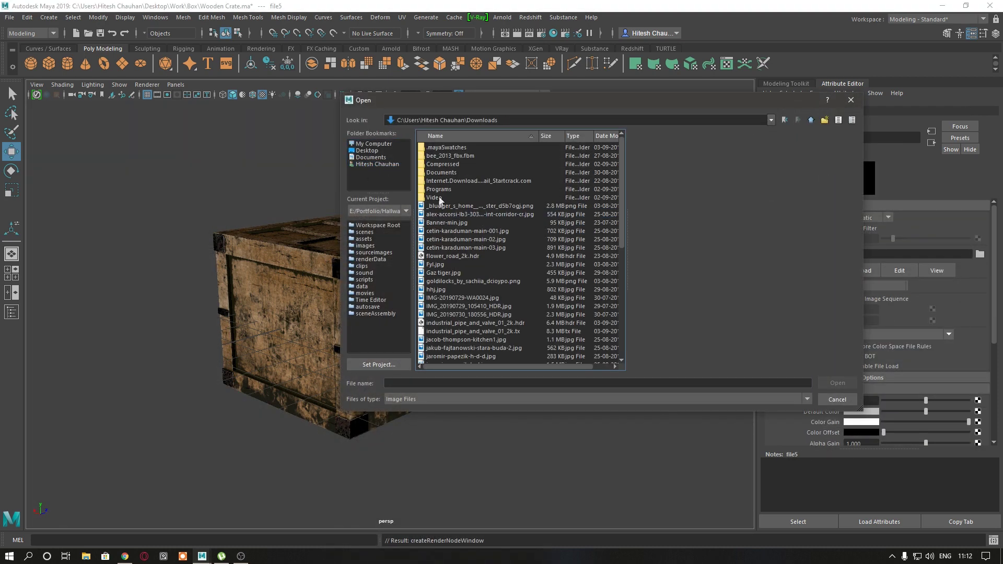
pyautogui.click(434, 206)
pyautogui.click(433, 248)
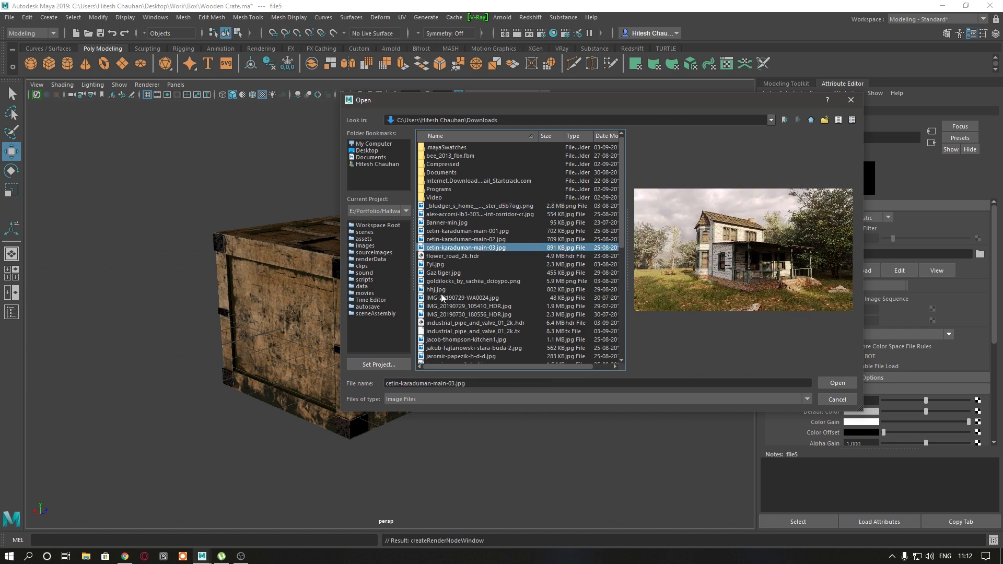
pyautogui.scroll(-2, 448, 274)
pyautogui.scroll(-3, 449, 274)
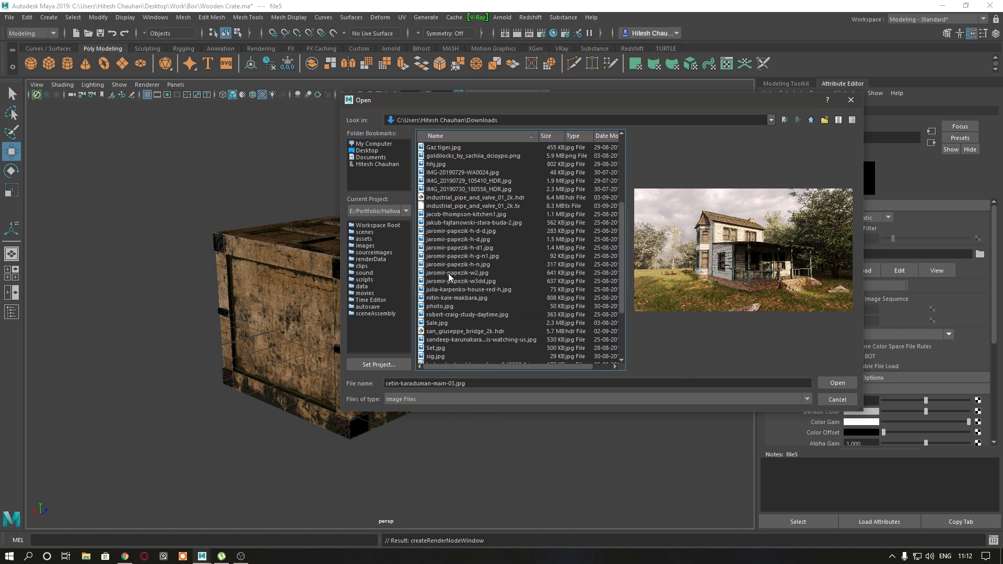
pyautogui.click(446, 331)
pyautogui.scroll(-2, 447, 330)
pyautogui.scroll(-2, 447, 331)
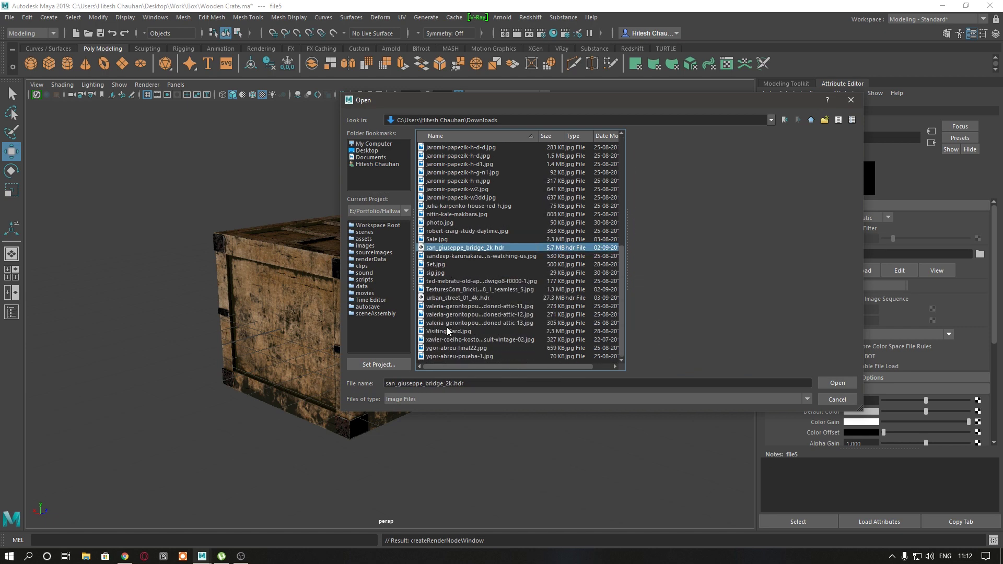
pyautogui.click(447, 299)
pyautogui.click(822, 381)
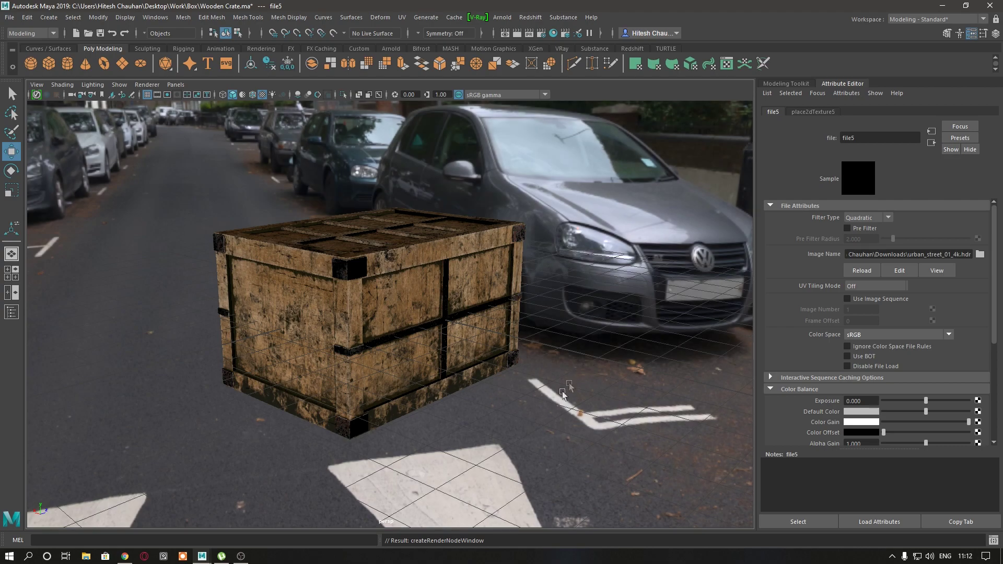
# Step: Orbit around the crate and create a new polygon plane, pPlane1
pyautogui.moveTo(541, 364)
pyautogui.keyDown('alt'); pyautogui.mouseDown()
pyautogui.moveTo(741, 376)
pyautogui.moveTo(679, 384)
pyautogui.moveTo(865, 376)
pyautogui.moveTo(669, 379)
pyautogui.moveTo(644, 362)
pyautogui.mouseUp(); pyautogui.keyUp('alt')
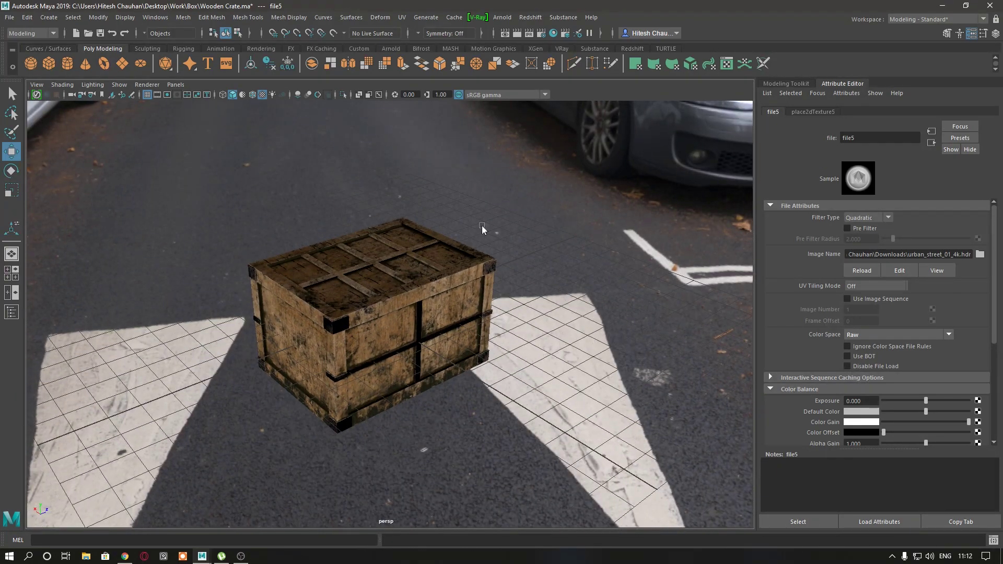
pyautogui.moveTo(482, 226)
pyautogui.keyDown('shift'); pyautogui.mouseDown(button='right')
pyautogui.moveTo(426, 228)
pyautogui.moveTo(460, 225)
pyautogui.mouseUp(button='right'); pyautogui.keyUp('shift')
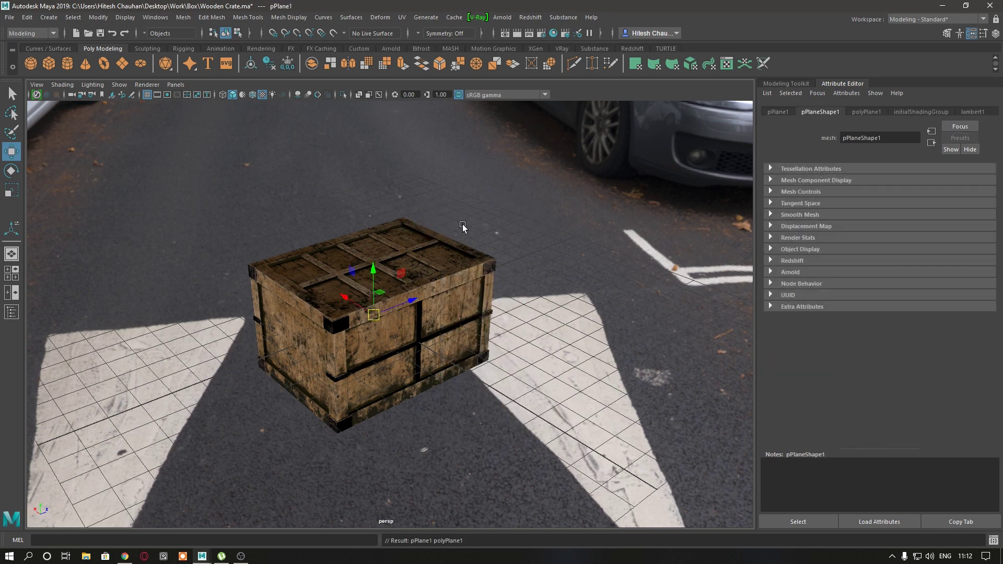
# Step: Make the plane 15 by 15 with 1 subdivision in width and height
pyautogui.press('t')
pyautogui.click(610, 121)
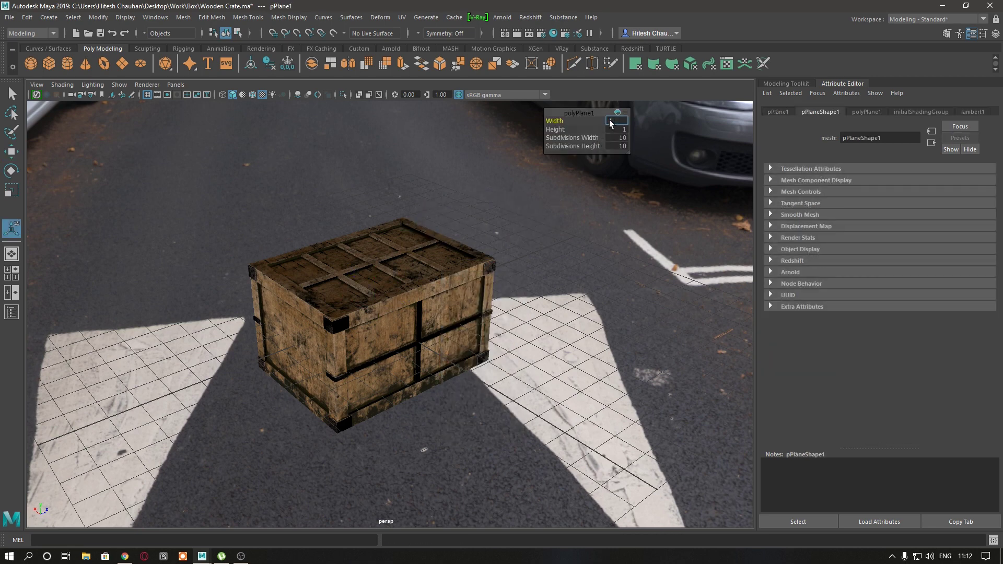
pyautogui.write('15')
pyautogui.press('Tab')
pyautogui.write('15')
pyautogui.press('Tab')
pyautogui.write('1')
pyautogui.press('Tab')
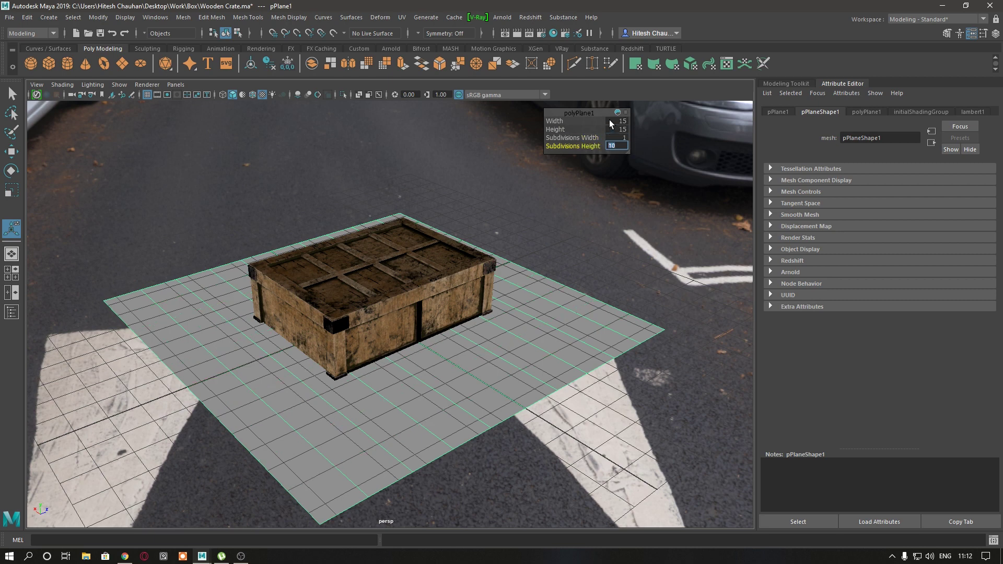
pyautogui.write('1')
pyautogui.press('Return')
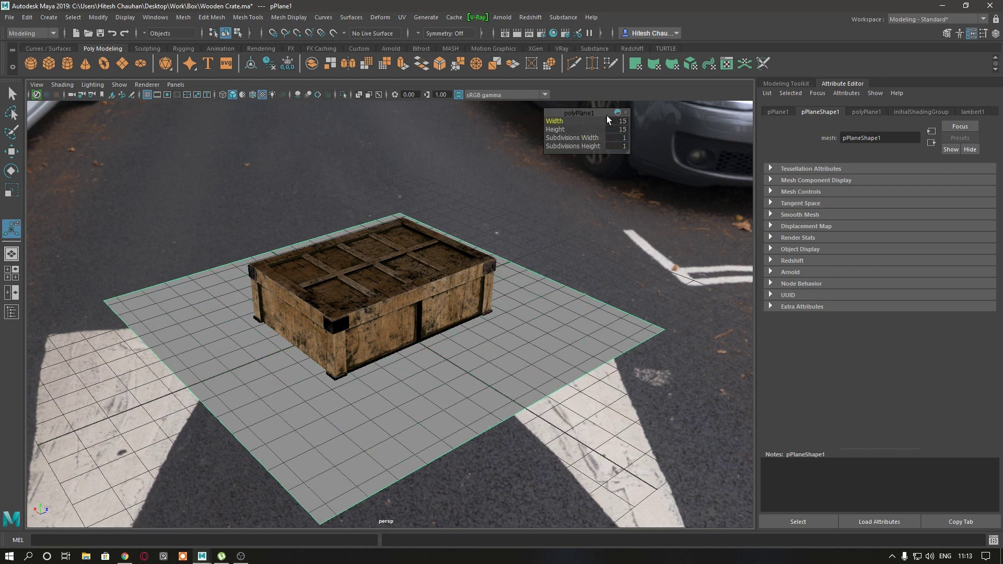
# Step: In front view, move the crate up to rest on the plane, then return to perspective
pyautogui.press('w')
pyautogui.press('space')
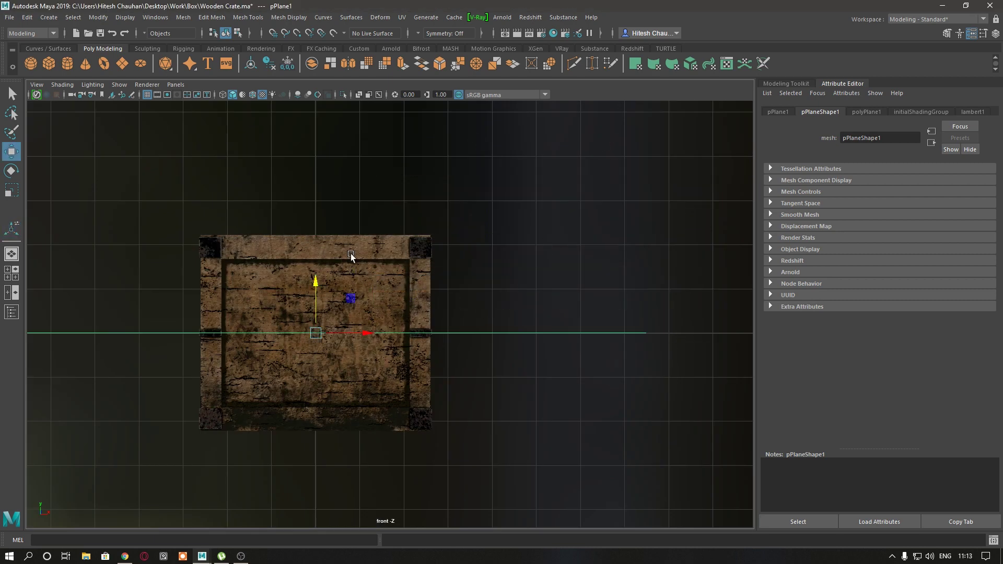
pyautogui.click(351, 256)
pyautogui.moveTo(315, 283)
pyautogui.mouseDown()
pyautogui.moveTo(325, 192)
pyautogui.moveTo(317, 251)
pyautogui.mouseUp()
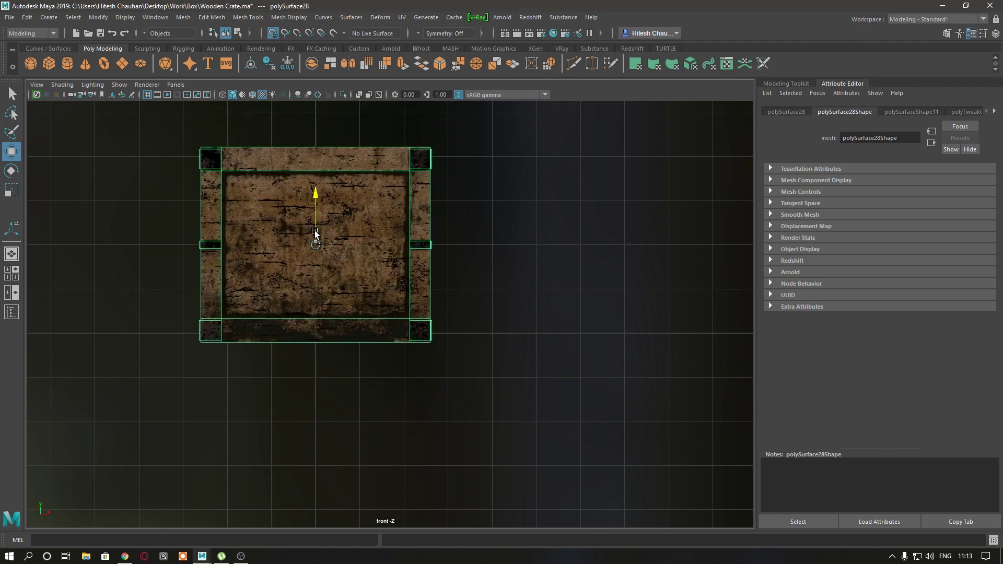
pyautogui.moveTo(318, 196); pyautogui.dragTo(320, 189)
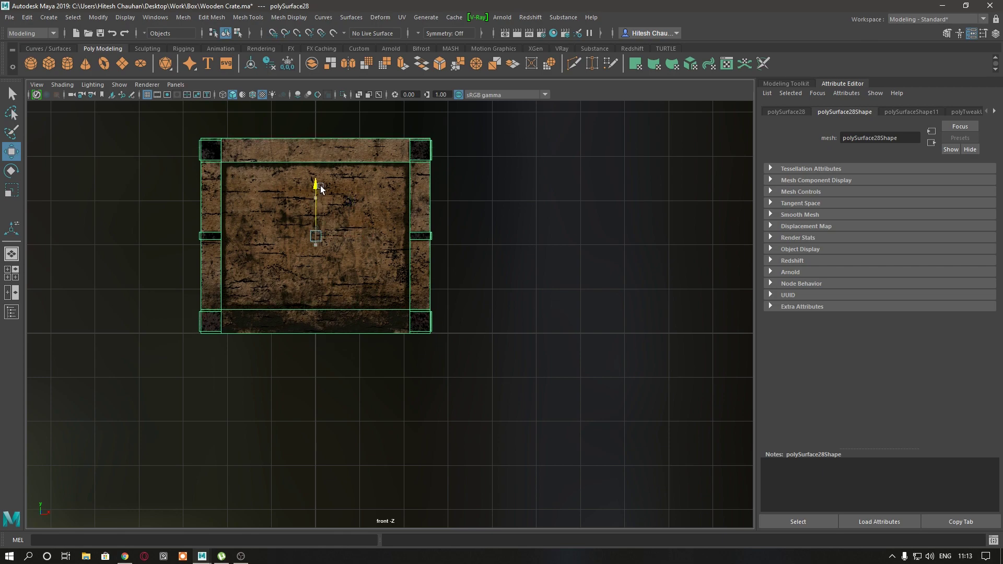
pyautogui.press('space')
pyautogui.click(326, 189)
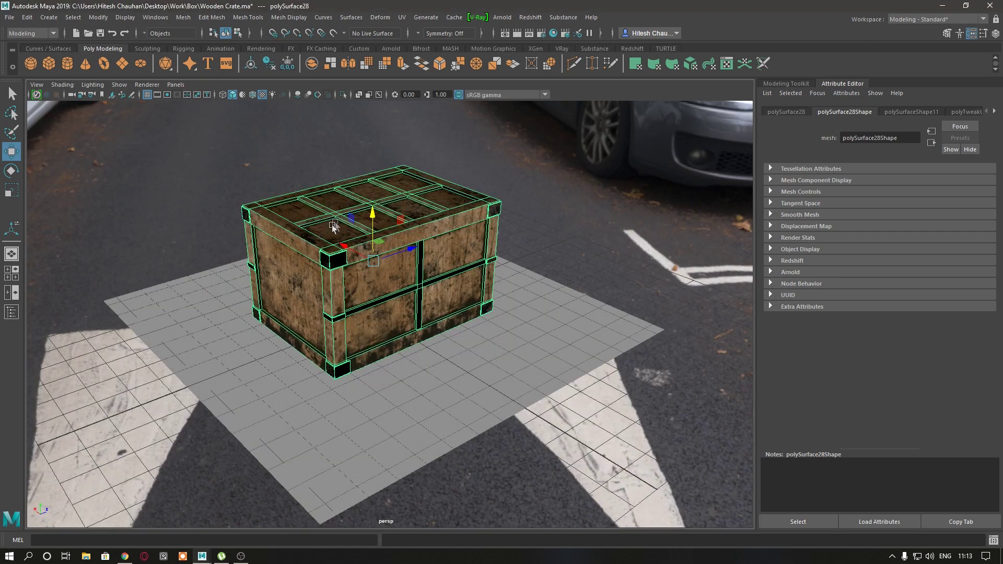
pyautogui.moveTo(335, 209)
pyautogui.keyDown('alt'); pyautogui.mouseDown()
pyautogui.moveTo(468, 272)
pyautogui.moveTo(554, 235)
pyautogui.mouseUp(); pyautogui.keyUp('alt')
pyautogui.click(525, 333)
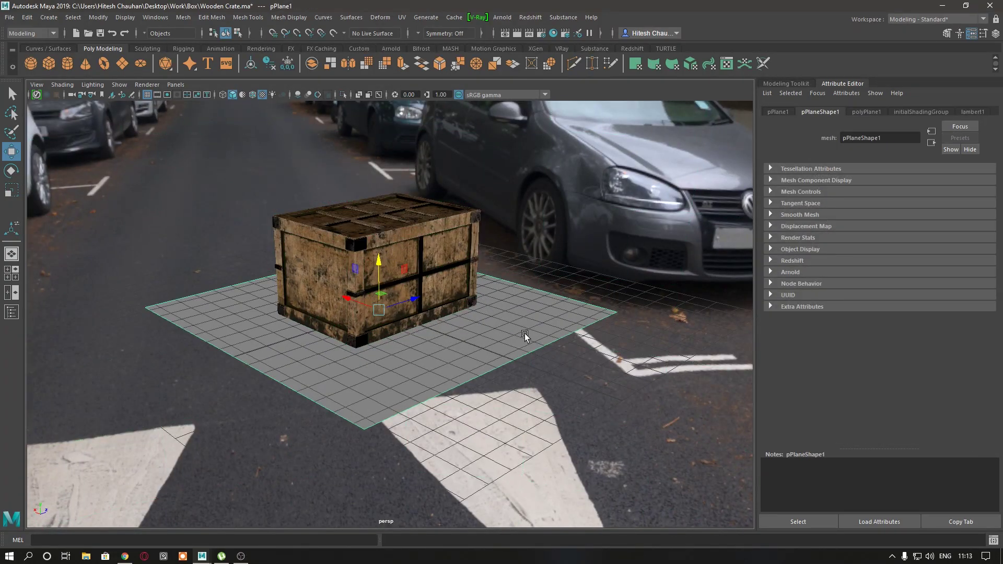
# Step: Assign a new aiShadowMatte material to pPlane1 and orbit closer to the crate
pyautogui.rightClick(449, 265)
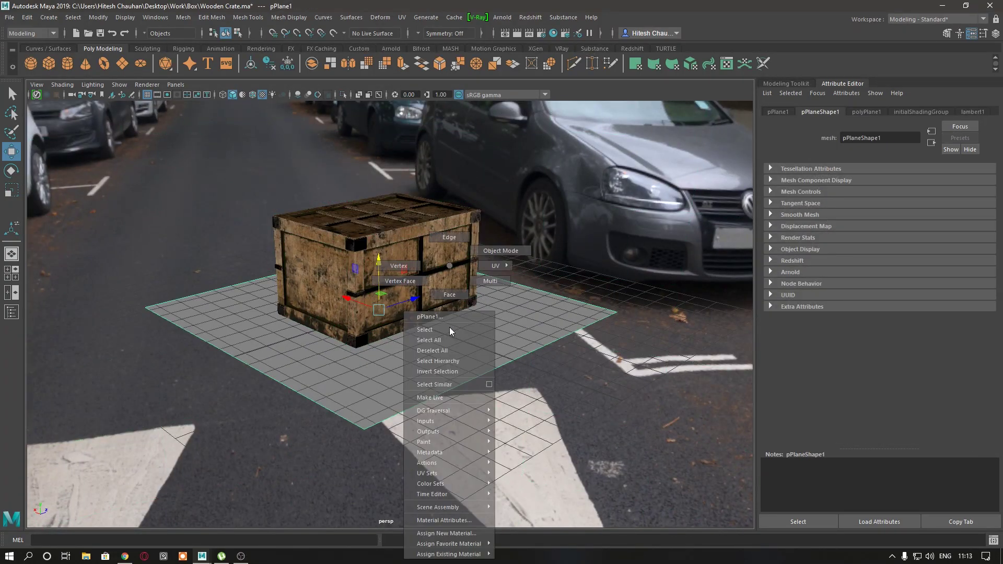
pyautogui.click(445, 533)
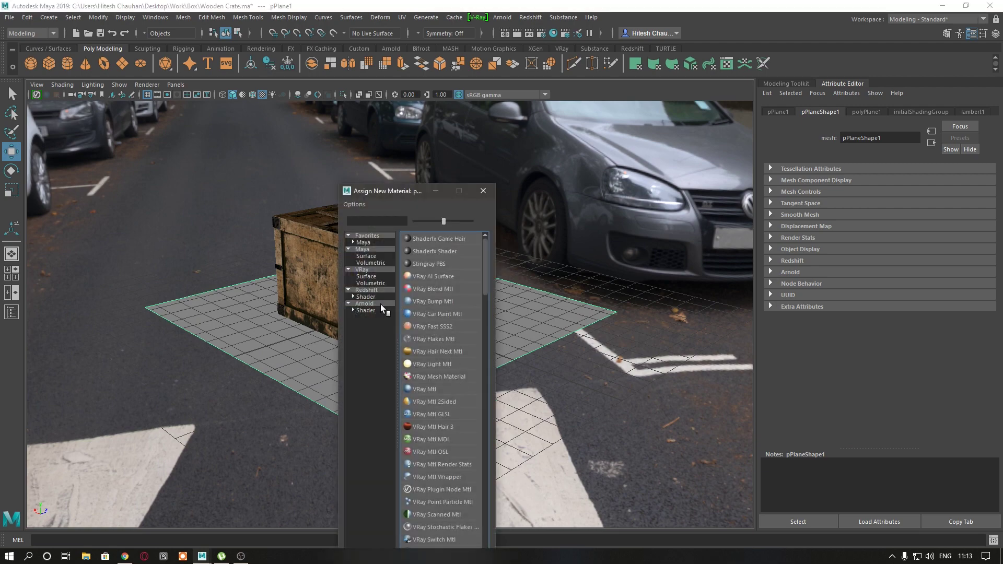
pyautogui.click(440, 340)
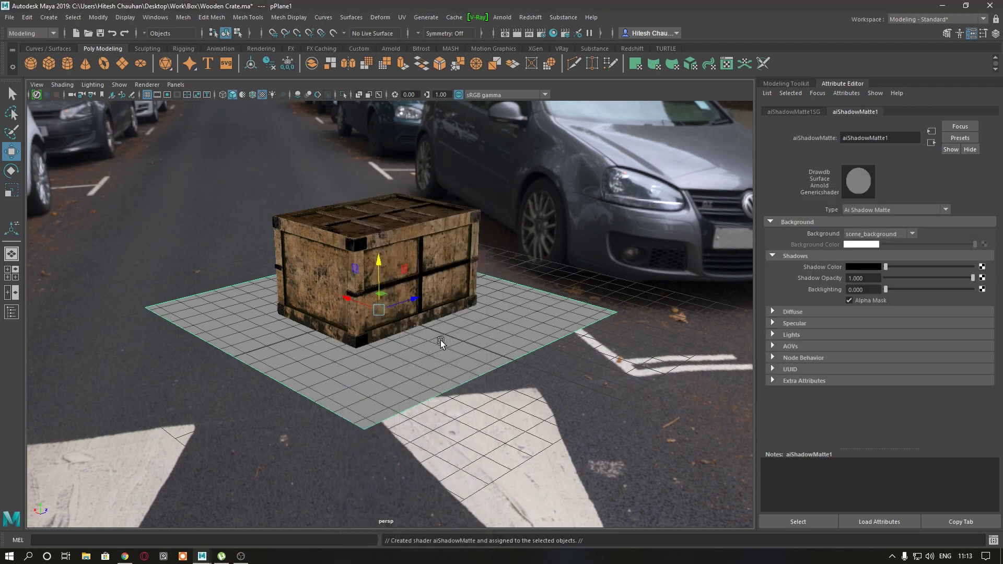
pyautogui.keyDown('alt'); pyautogui.moveTo(538, 365); pyautogui.dragTo(519, 362); pyautogui.keyUp('alt')
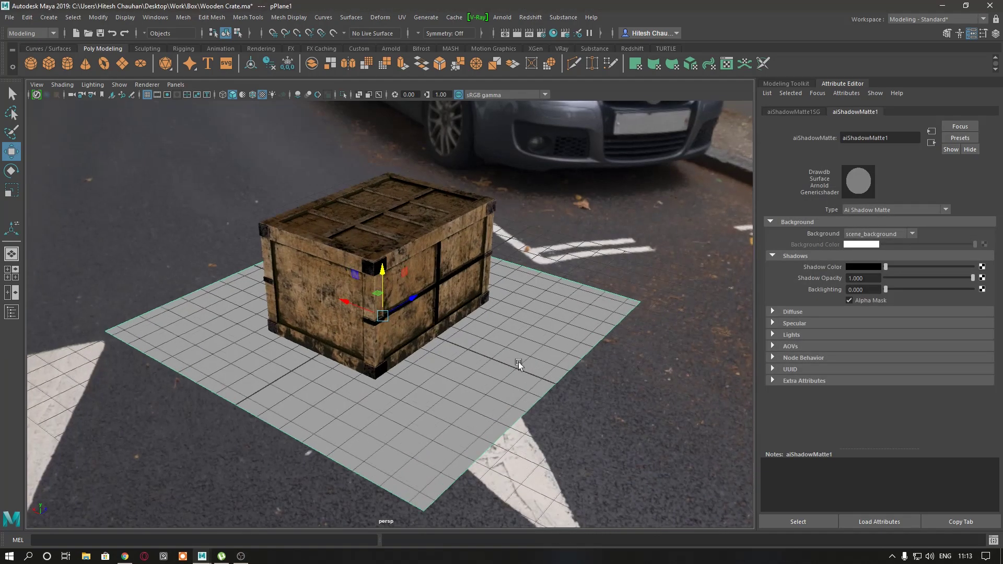
pyautogui.scroll(3, 556, 388)
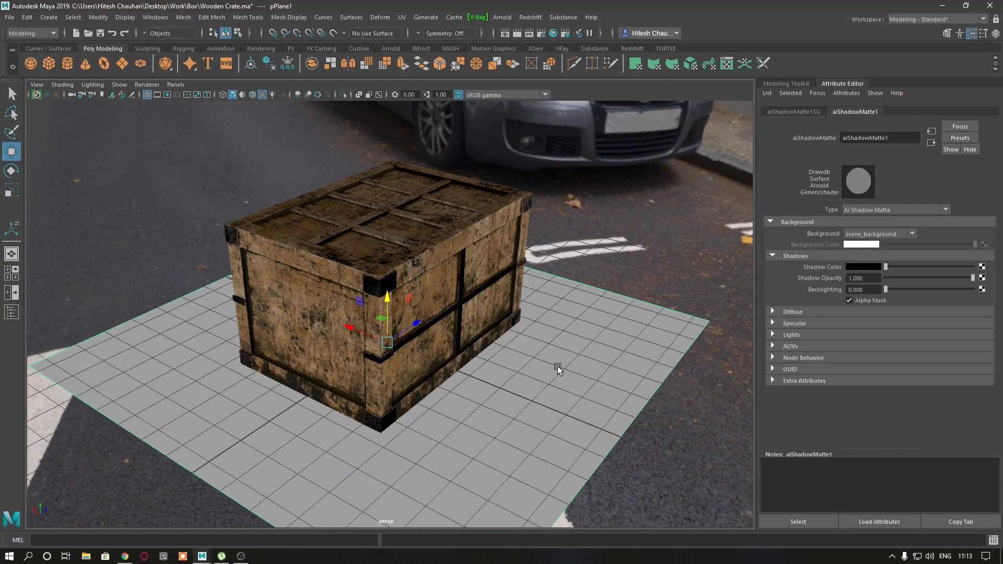
pyautogui.moveTo(557, 366)
pyautogui.keyDown('alt'); pyautogui.mouseDown()
pyautogui.moveTo(541, 355)
pyautogui.moveTo(546, 372)
pyautogui.mouseUp(); pyautogui.keyUp('alt')
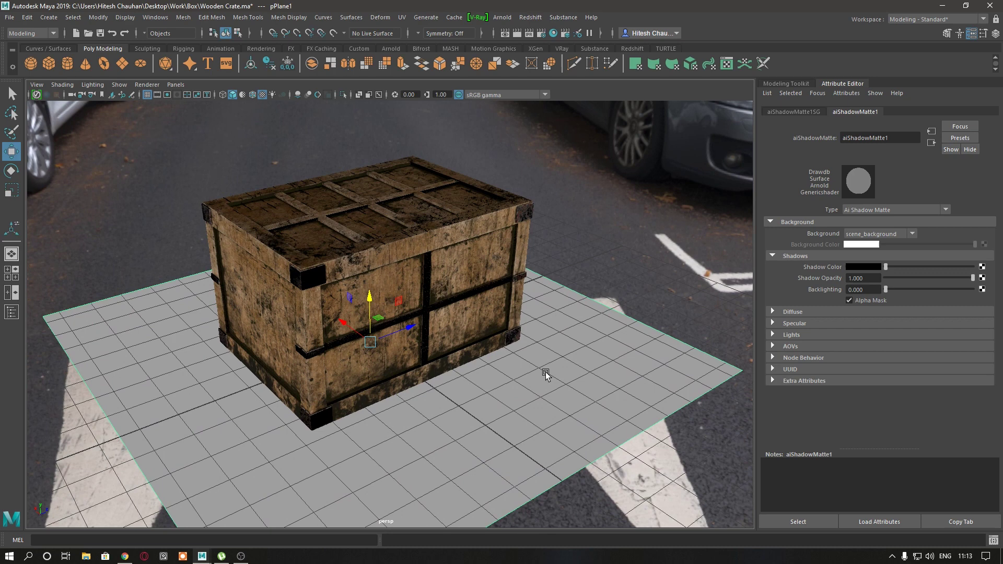
# Step: Start an Arnold render, arrange the RenderView window and tumble to a lower camera angle
pyautogui.click(513, 20)
pyautogui.click(522, 47)
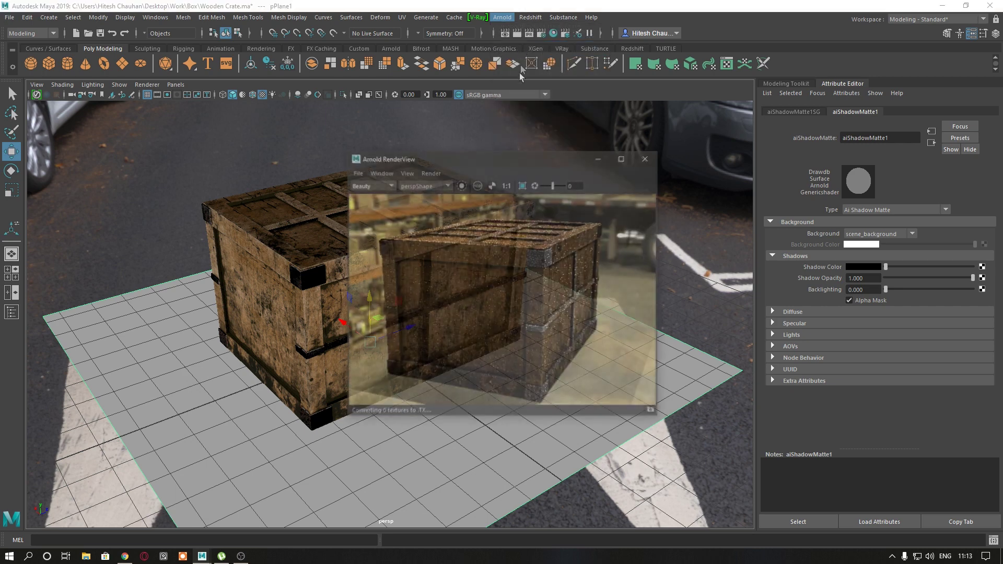
pyautogui.moveTo(438, 156); pyautogui.dragTo(567, 96)
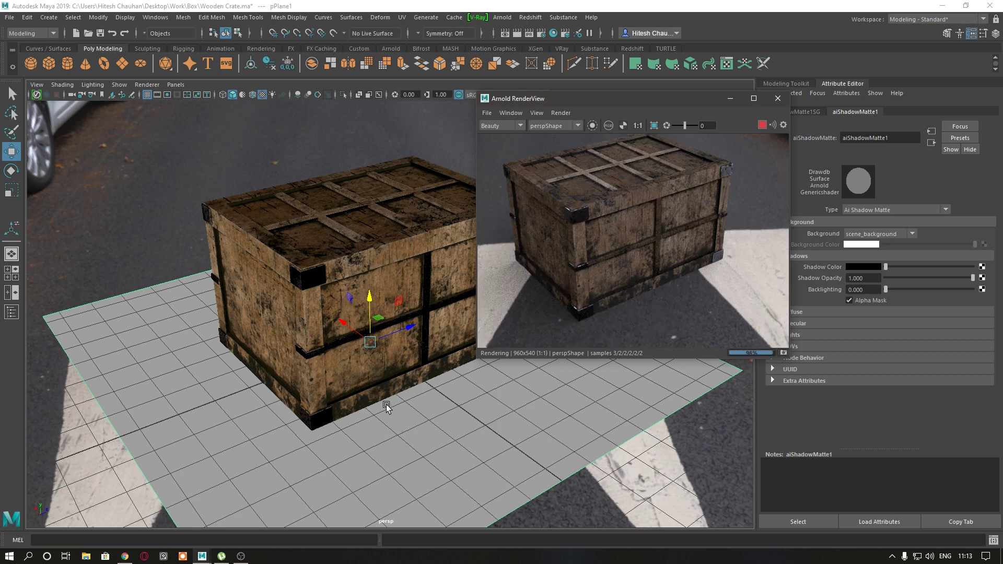
pyautogui.moveTo(368, 418)
pyautogui.keyDown('alt'); pyautogui.mouseDown()
pyautogui.moveTo(359, 400)
pyautogui.moveTo(343, 406)
pyautogui.moveTo(364, 410)
pyautogui.moveTo(350, 409)
pyautogui.mouseUp(); pyautogui.keyUp('alt')
pyautogui.moveTo(565, 99)
pyautogui.mouseDown()
pyautogui.moveTo(389, 65)
pyautogui.moveTo(279, 72)
pyautogui.mouseUp()
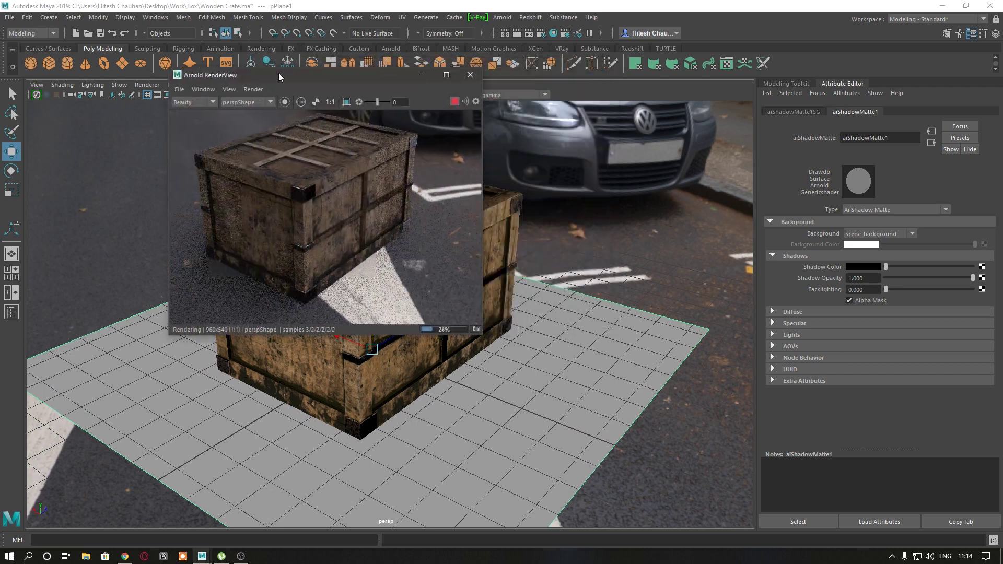
pyautogui.click(502, 18)
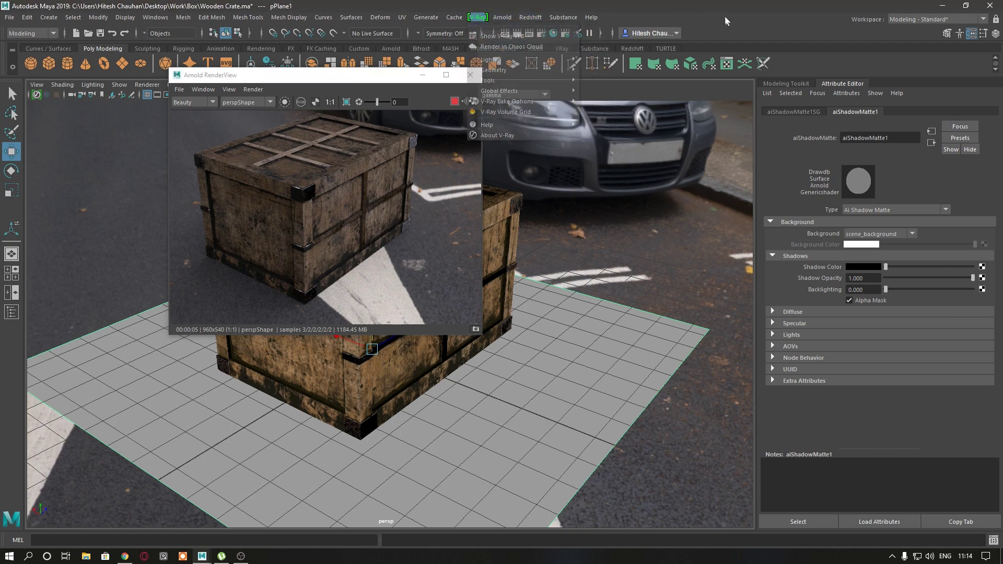
# Step: In Render Settings, set the image format to jpeg and the image size preset to HD_1080 (1920x1080)
pyautogui.click(541, 33)
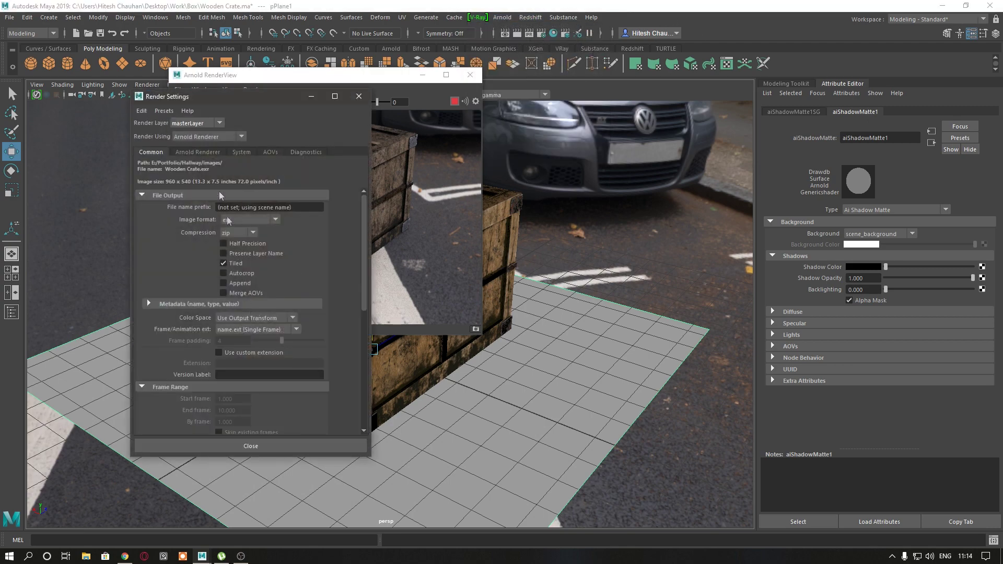
pyautogui.click(243, 218)
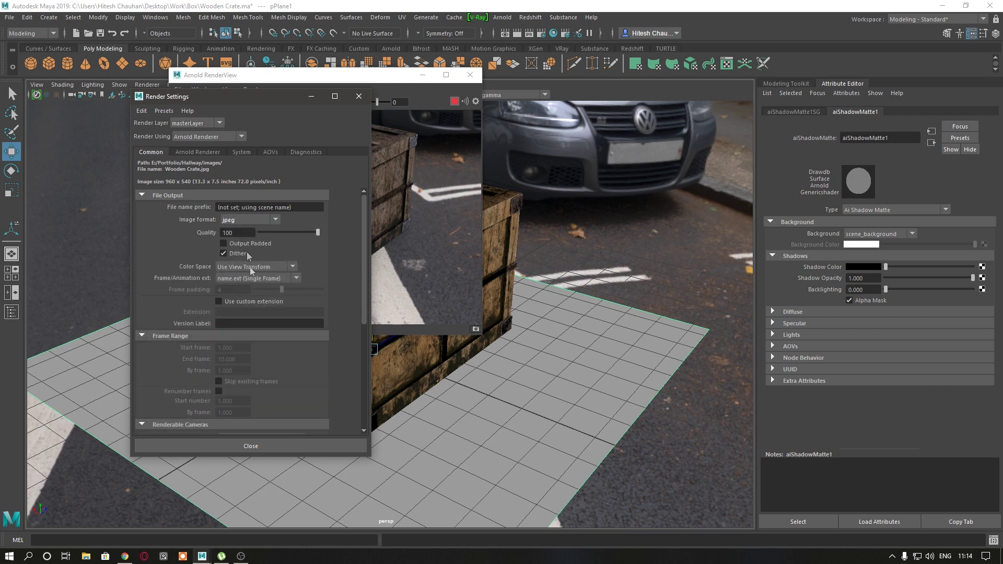
pyautogui.scroll(-3, 247, 251)
pyautogui.scroll(-2, 259, 306)
pyautogui.click(243, 354)
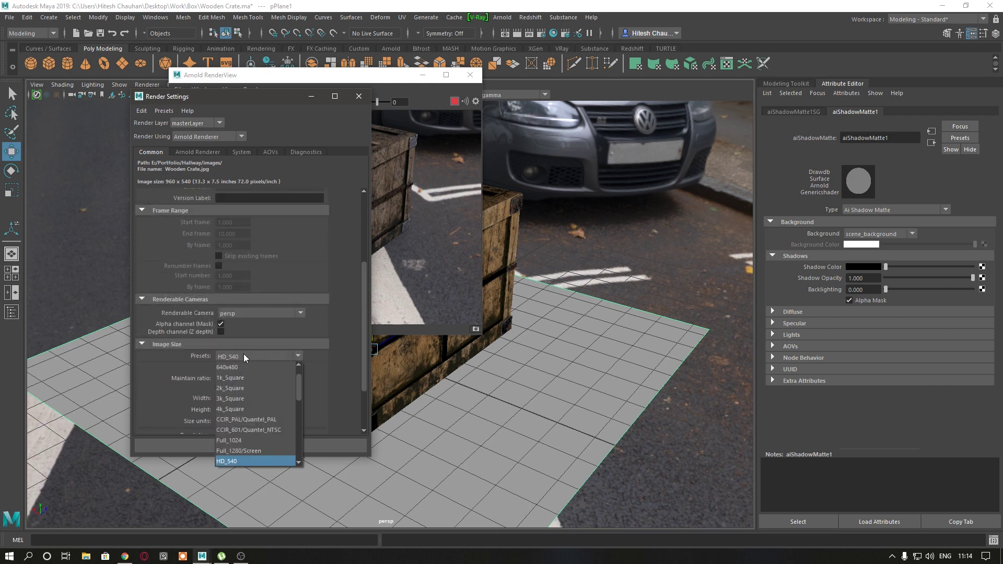
pyautogui.click(233, 451)
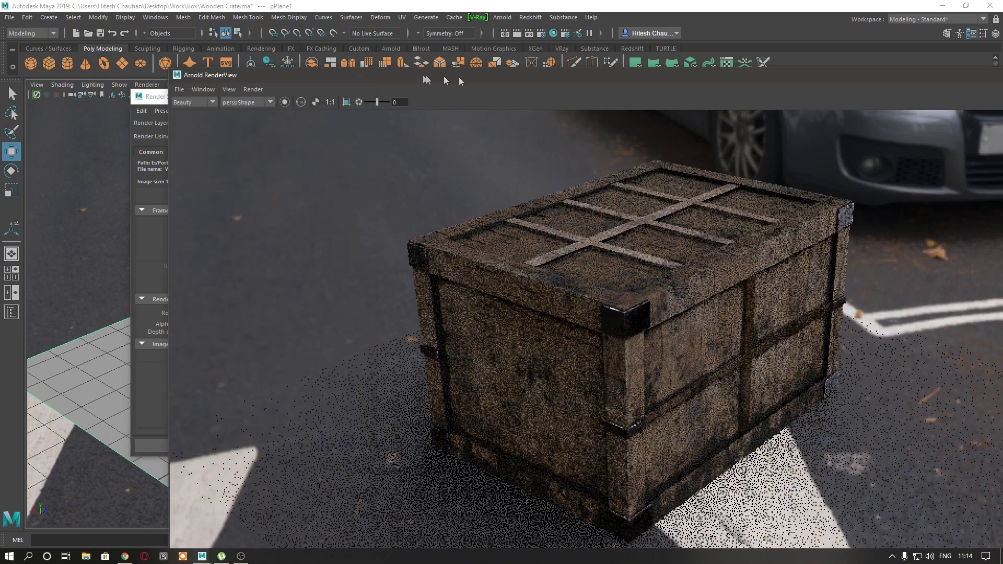
# Step: Resize and reposition the Arnold RenderView window to inspect the 1920x1080 render
pyautogui.moveTo(458, 77)
pyautogui.mouseDown()
pyautogui.moveTo(528, 249)
pyautogui.moveTo(699, 421)
pyautogui.mouseUp()
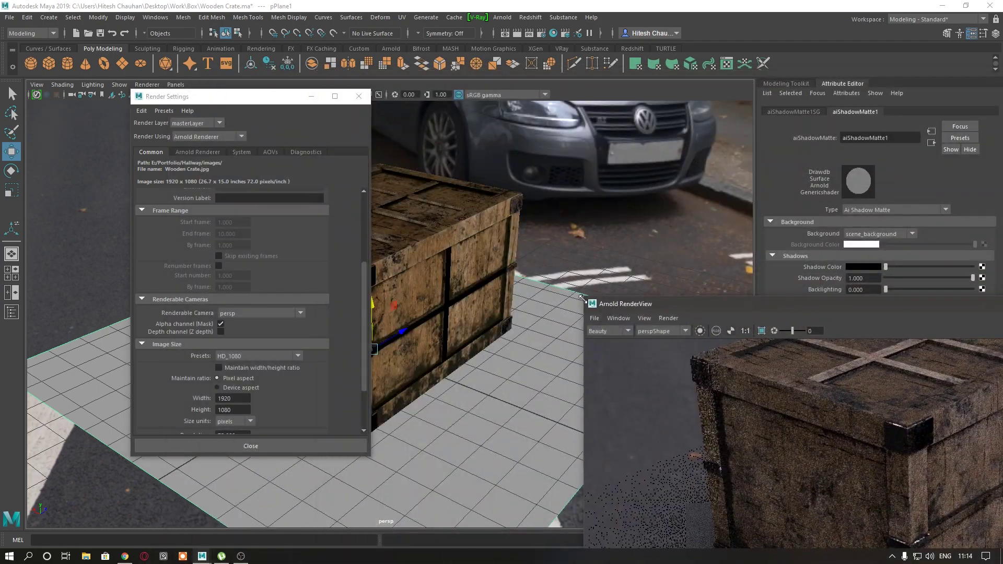
pyautogui.moveTo(784, 431)
pyautogui.mouseDown()
pyautogui.moveTo(315, 40)
pyautogui.moveTo(292, 67)
pyautogui.mouseUp()
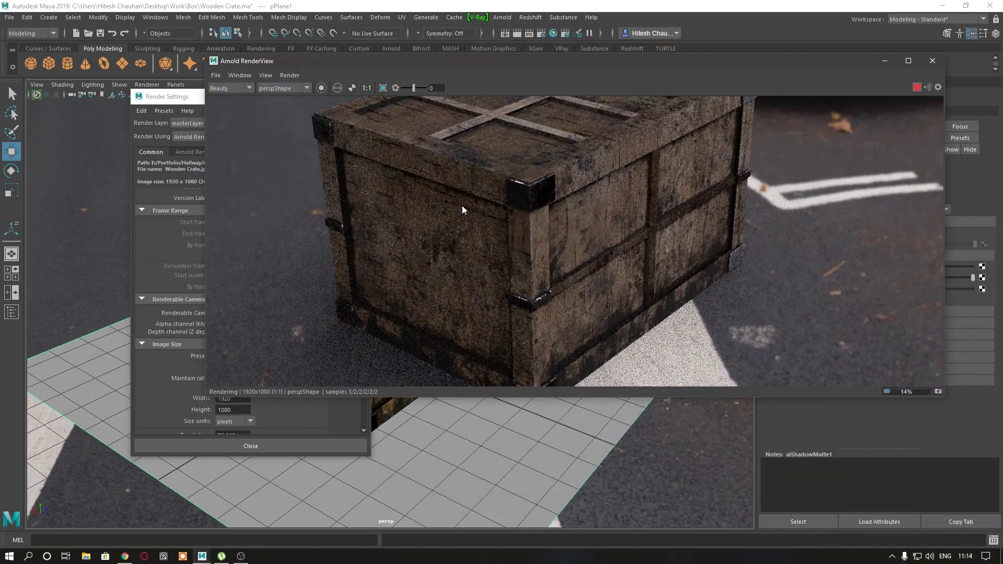
pyautogui.scroll(-3, 461, 205)
pyautogui.scroll(2, 740, 227)
pyautogui.scroll(3, 807, 233)
pyautogui.scroll(-2, 445, 241)
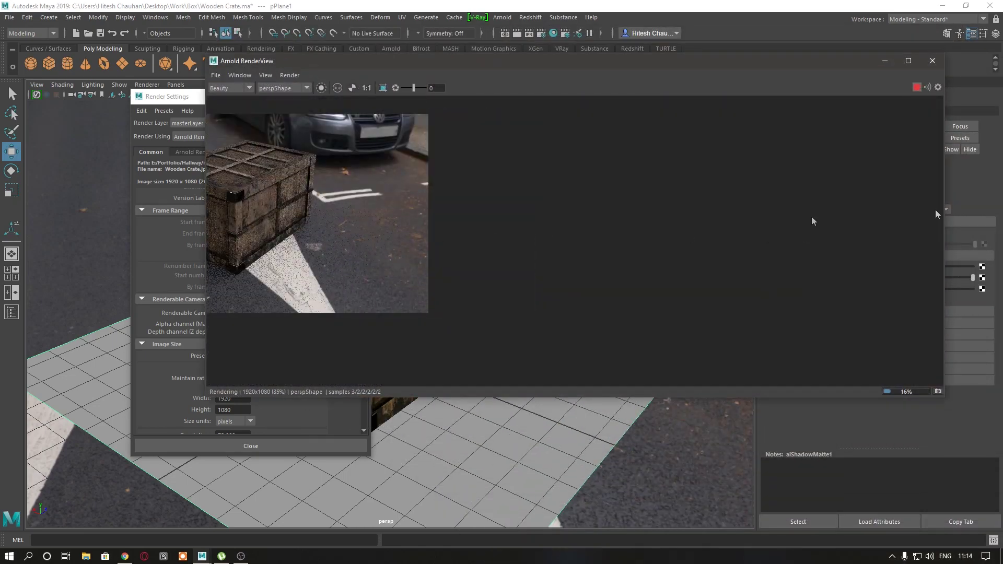
# Step: Pan the render image to centre the crate and shrink the window to reveal Render Settings
pyautogui.moveTo(945, 209); pyautogui.dragTo(659, 244)
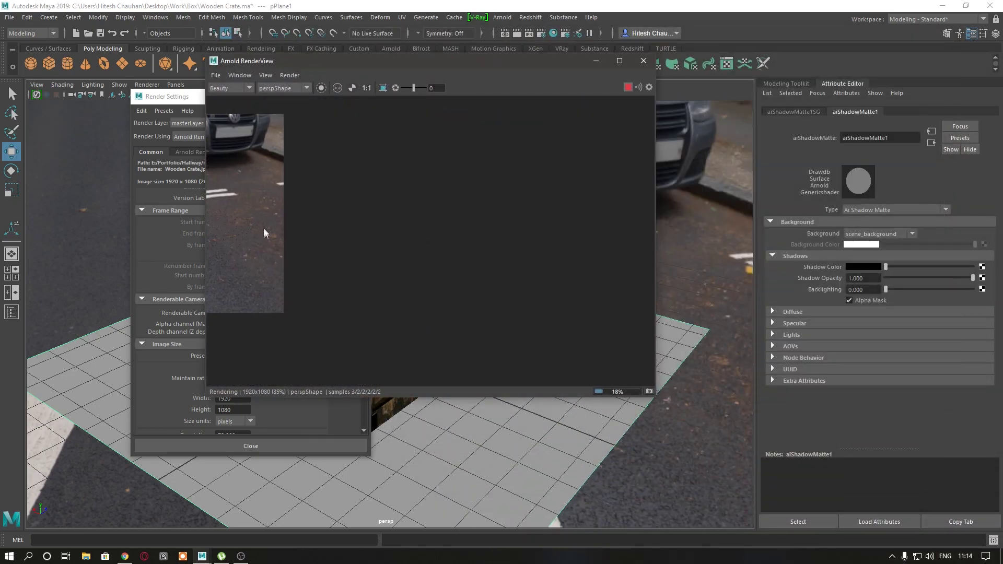
pyautogui.moveTo(263, 228)
pyautogui.mouseDown()
pyautogui.moveTo(341, 285)
pyautogui.moveTo(585, 266)
pyautogui.mouseUp()
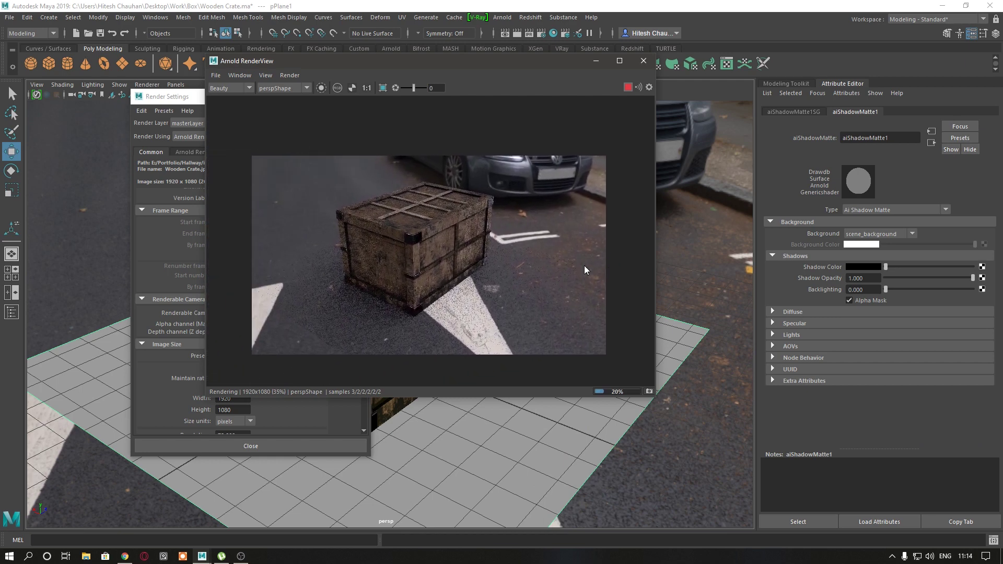
pyautogui.moveTo(457, 252)
pyautogui.mouseDown()
pyautogui.moveTo(440, 229)
pyautogui.moveTo(452, 234)
pyautogui.mouseUp()
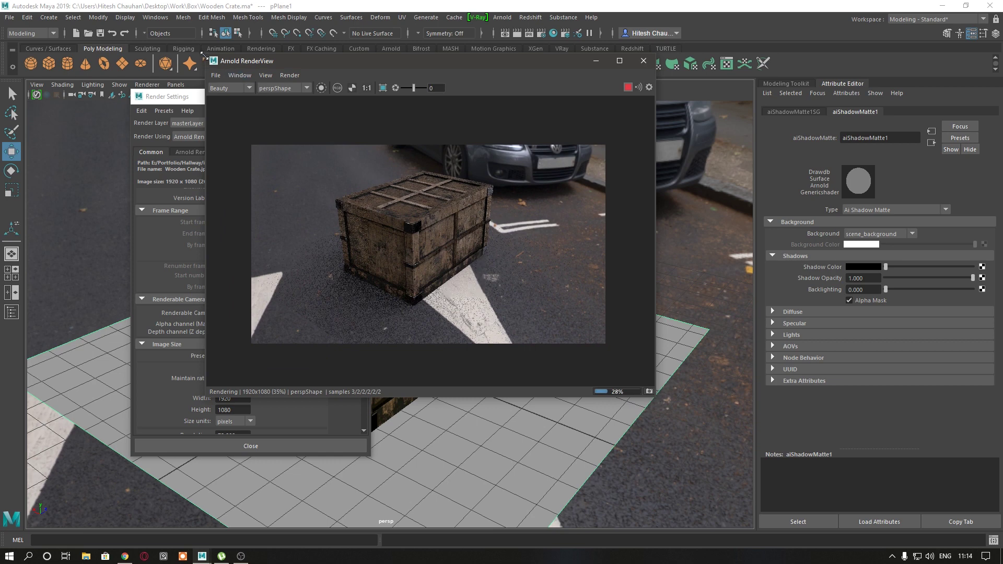
pyautogui.moveTo(205, 55); pyautogui.dragTo(296, 133)
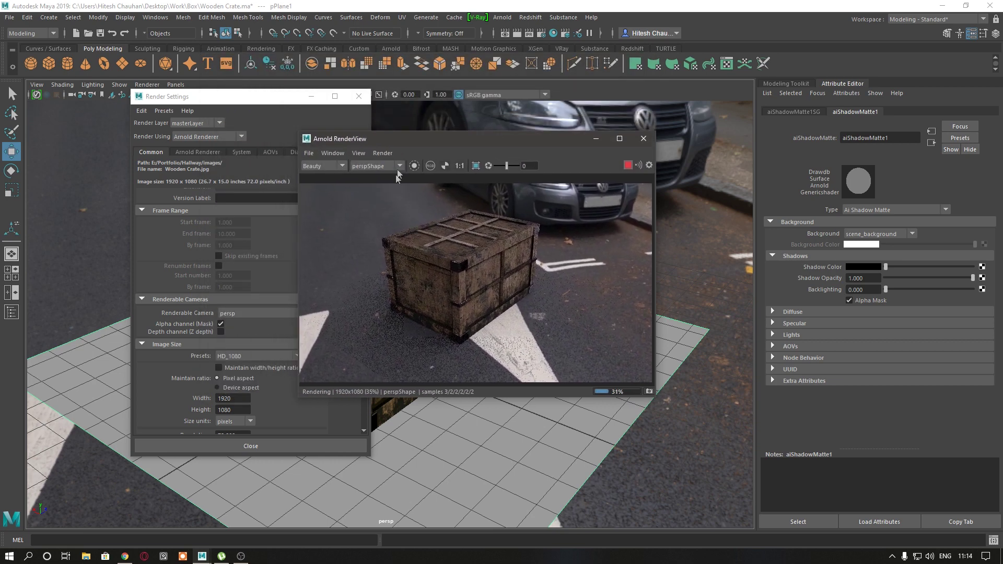
# Step: Set Arnold sampling to Camera (AA) 4, with Diffuse and Specular samples 3
pyautogui.click(235, 108)
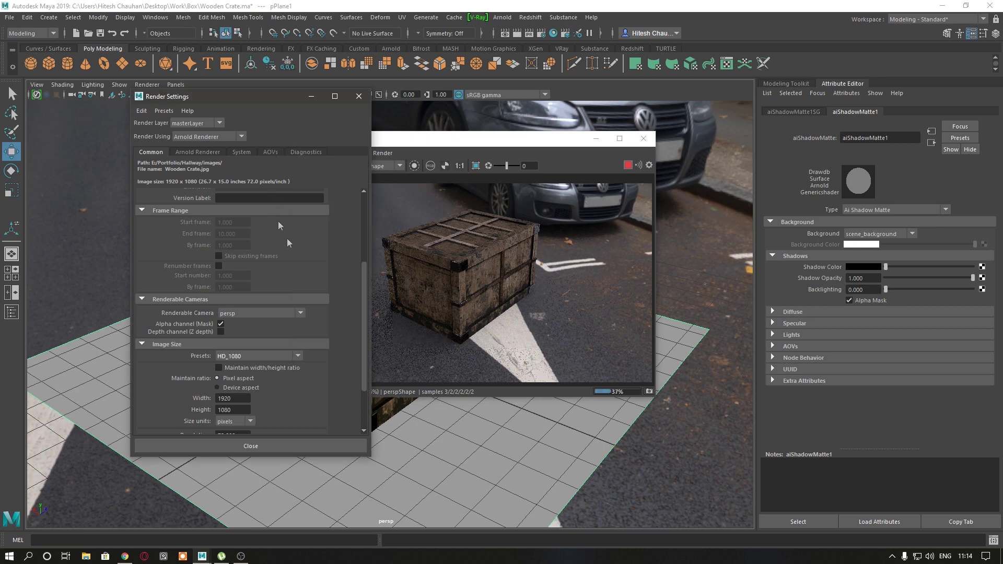
pyautogui.click(199, 152)
pyautogui.click(228, 220)
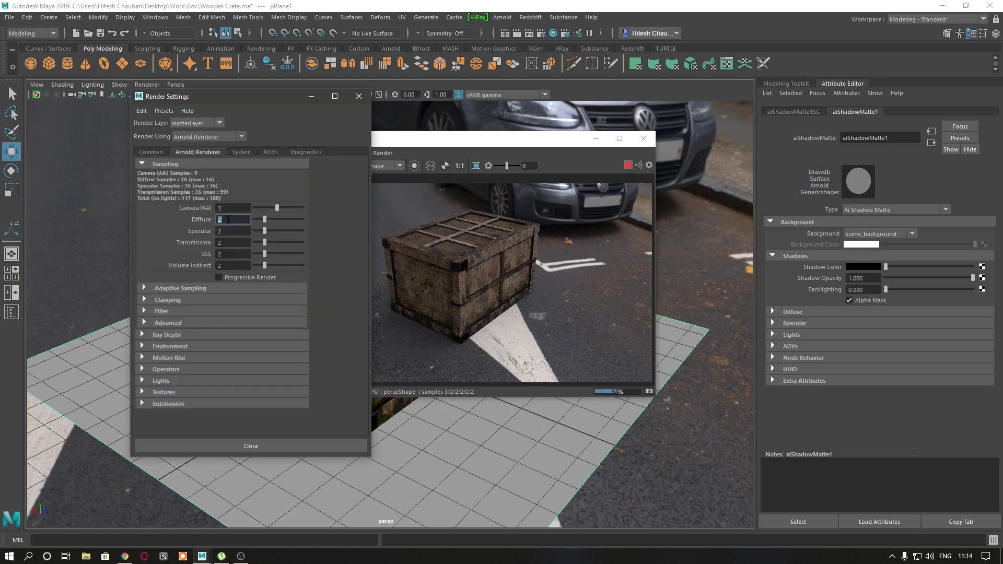
pyautogui.press('Tab')
pyautogui.write('3')
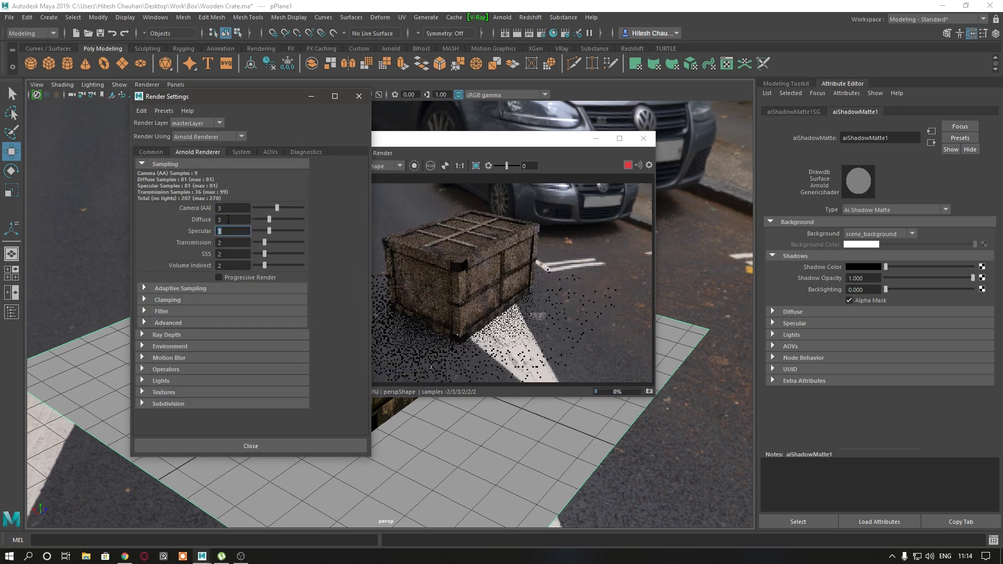
pyautogui.click(231, 210)
pyautogui.write('4')
pyautogui.press('Return')
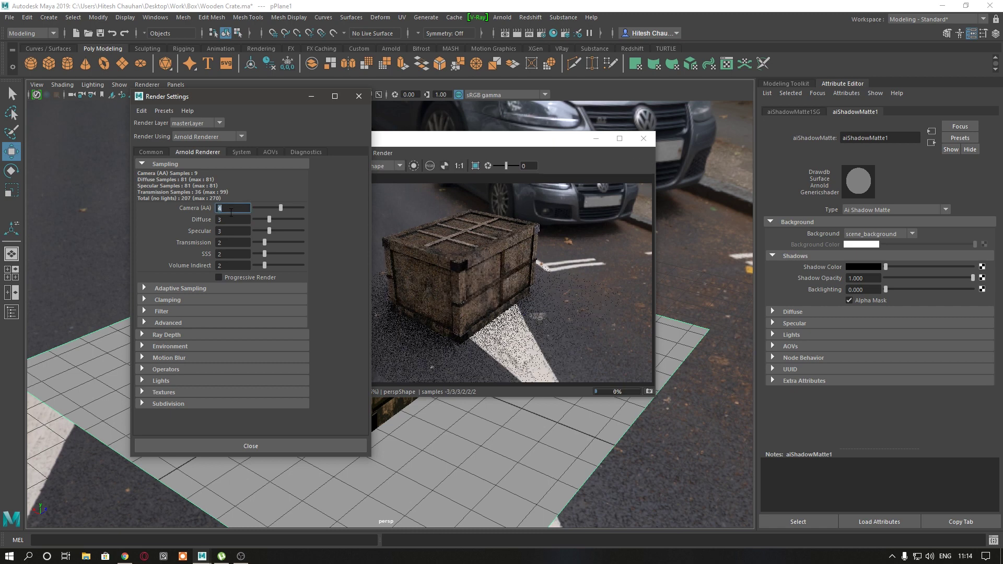
# Step: Set Diffuse and Specular ray depth to 2 and expand the Environment settings
pyautogui.click(166, 335)
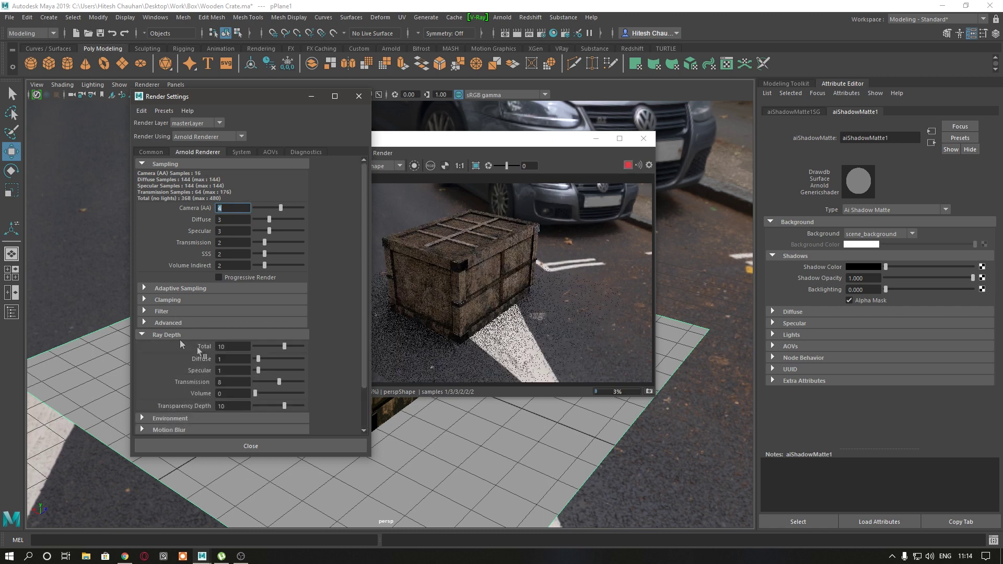
pyautogui.click(230, 359)
pyautogui.press('Tab')
pyautogui.write('2')
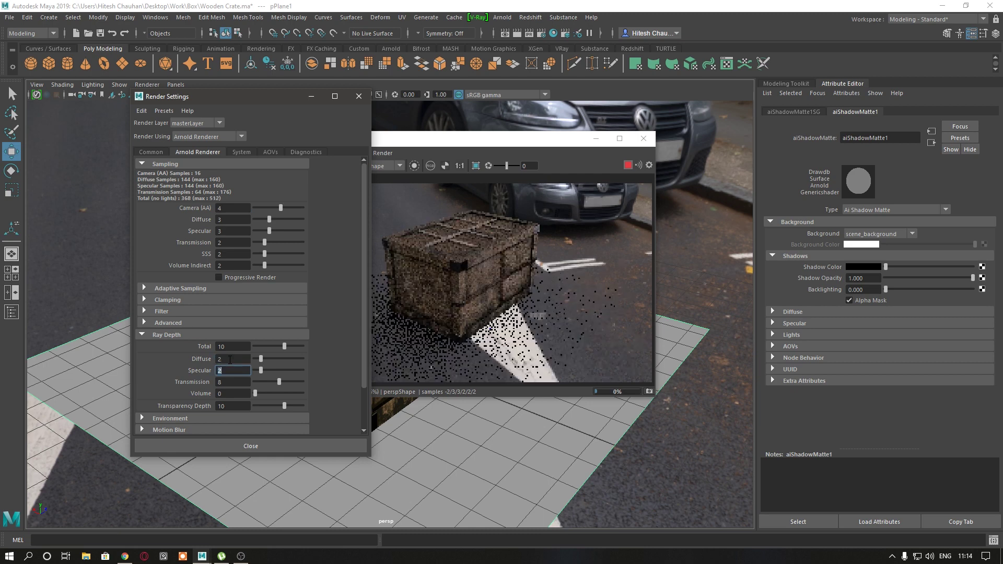
pyautogui.press('Return')
pyautogui.scroll(-2, 184, 390)
pyautogui.click(183, 371)
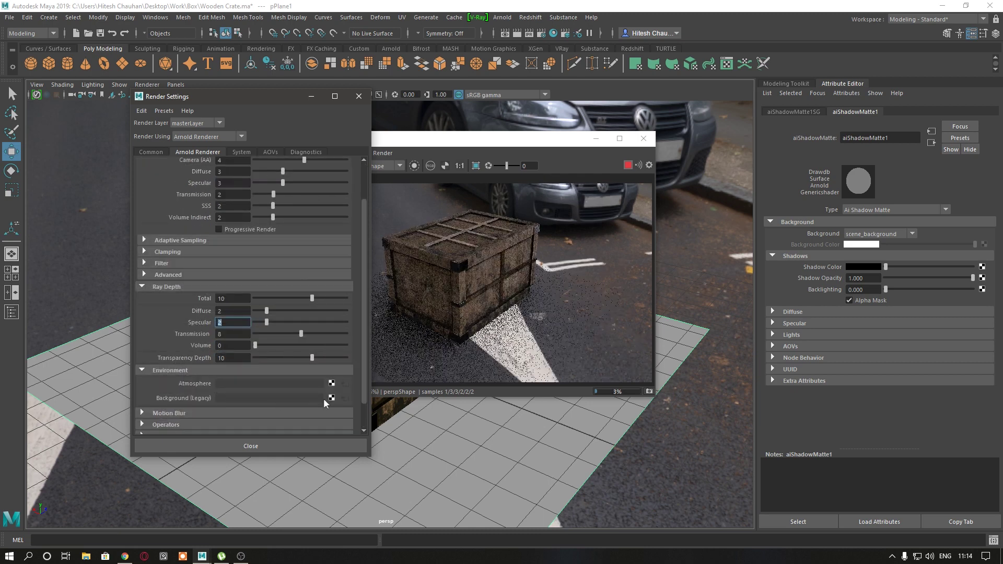
pyautogui.click(331, 399)
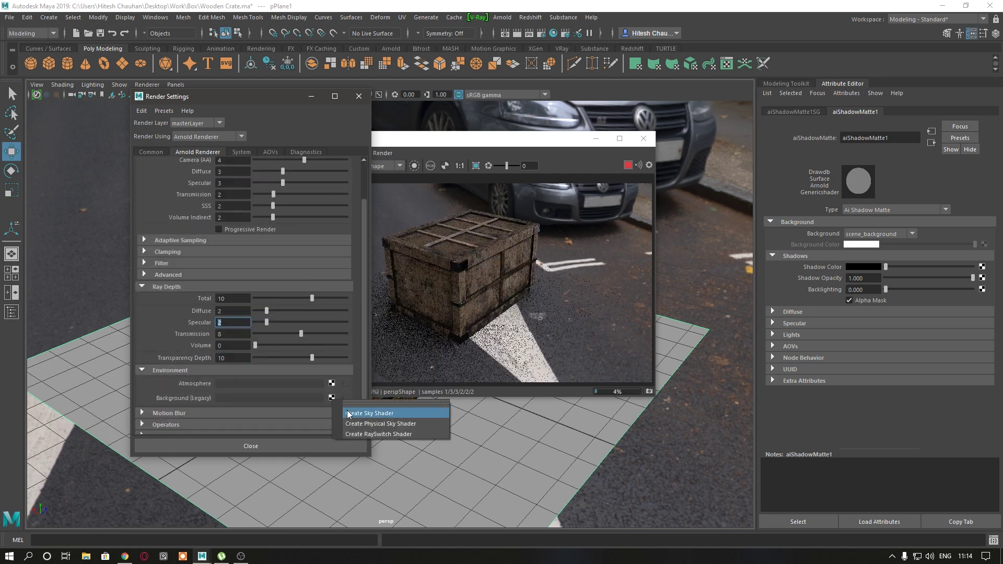
# Step: Create an aiSky background and map a File texture loading urban_street_01_4k.hdr to its Color
pyautogui.click(347, 410)
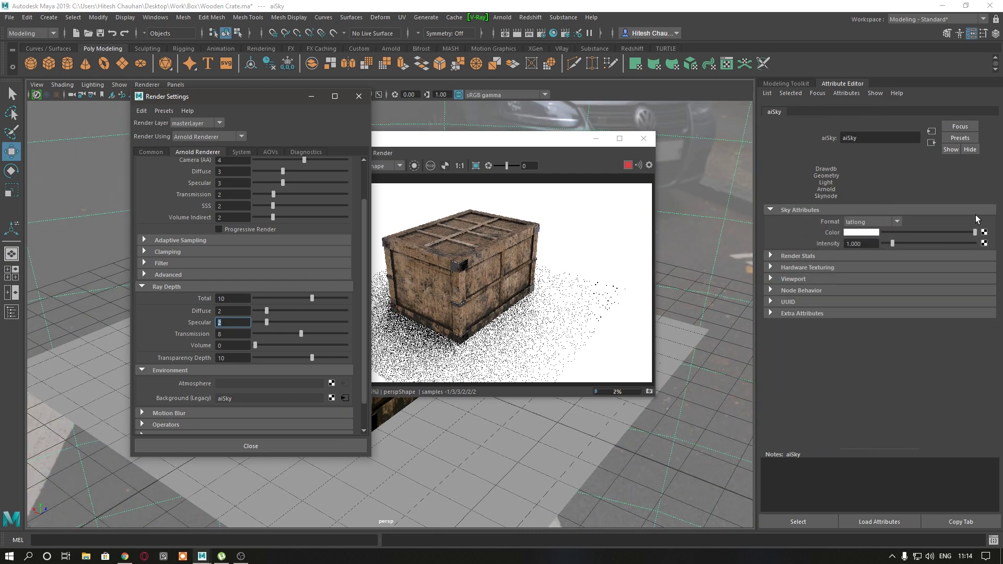
pyautogui.click(989, 237)
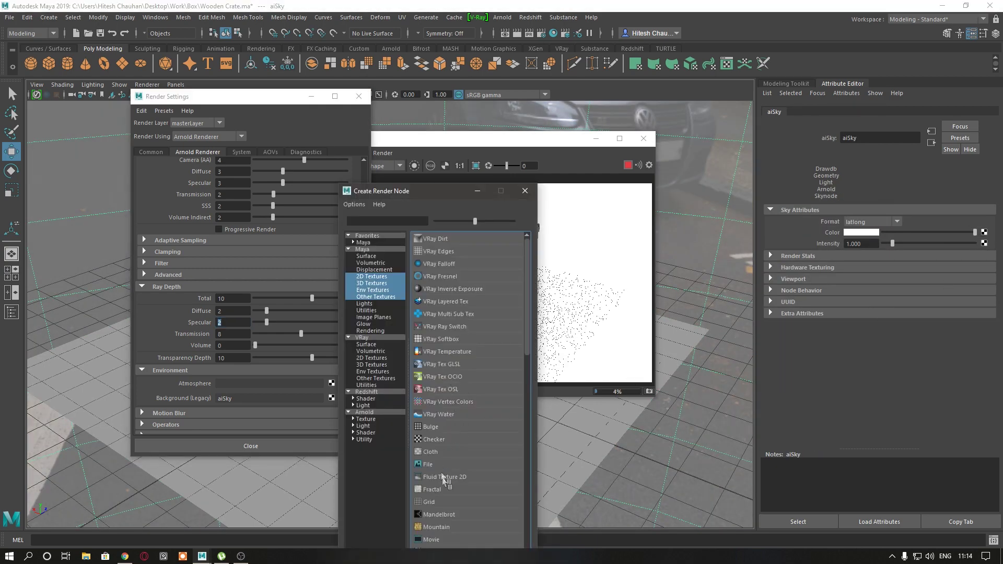
pyautogui.click(444, 474)
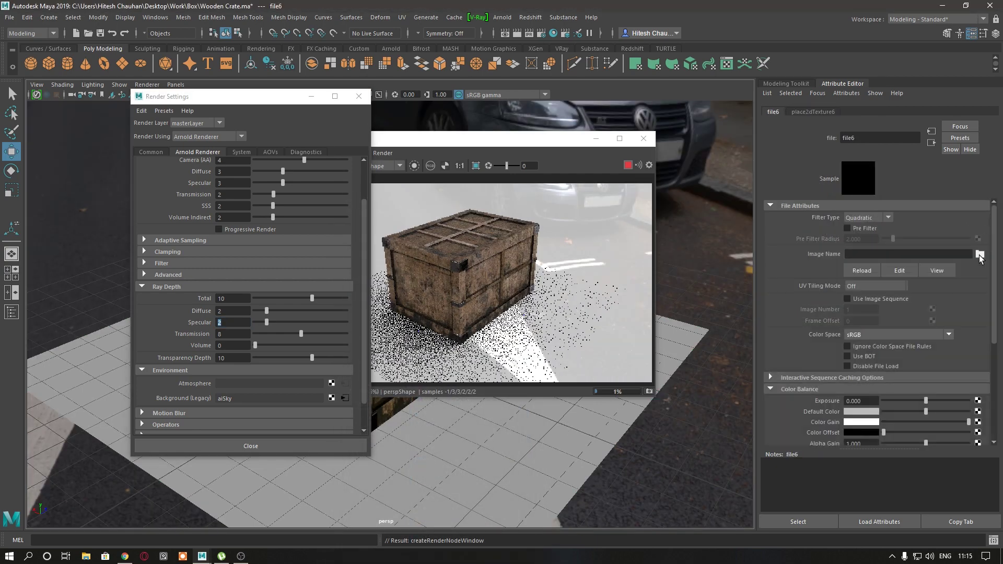
pyautogui.click(981, 254)
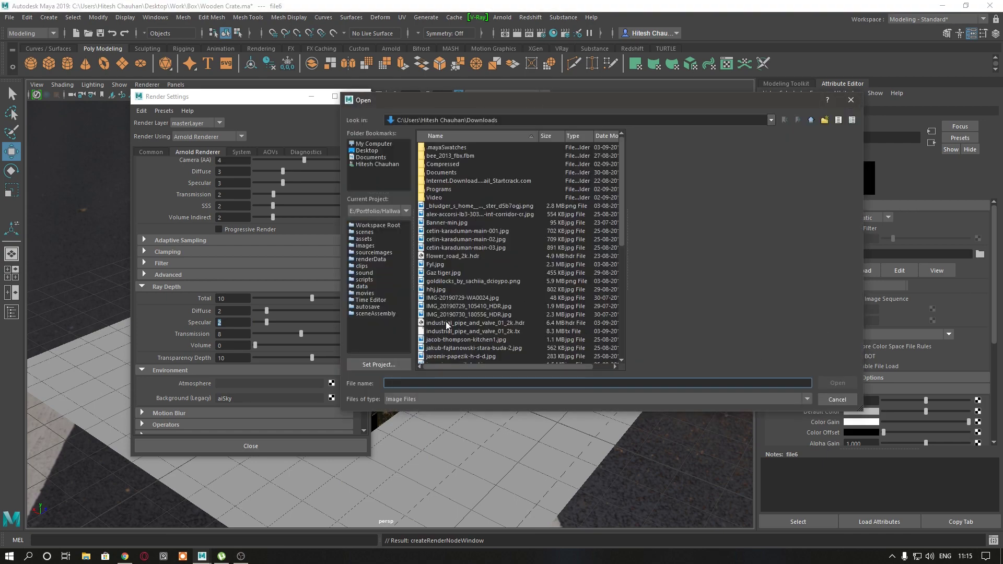
pyautogui.scroll(-5, 447, 325)
pyautogui.scroll(-3, 447, 314)
pyautogui.click(448, 308)
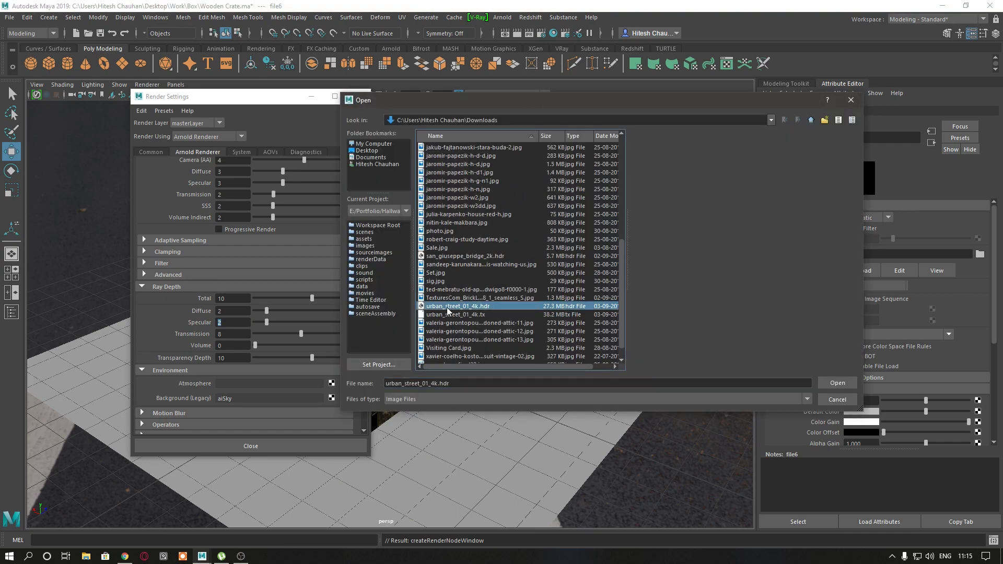
pyautogui.press('Return')
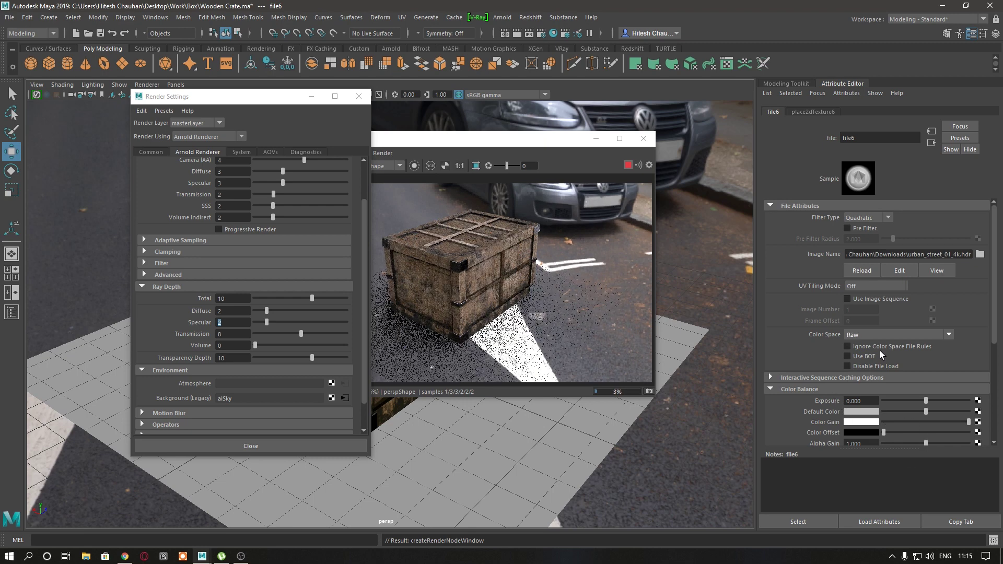
# Step: Inspect the skydome light's attributes and its HDR file texture
pyautogui.click(624, 463)
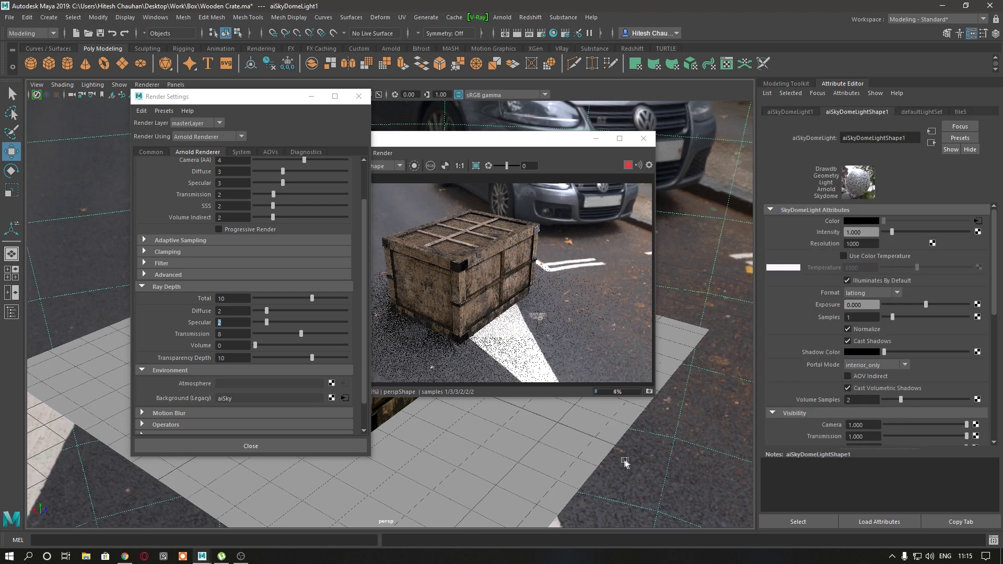
pyautogui.click(978, 221)
pyautogui.scroll(-1, 888, 376)
pyautogui.scroll(1, 888, 369)
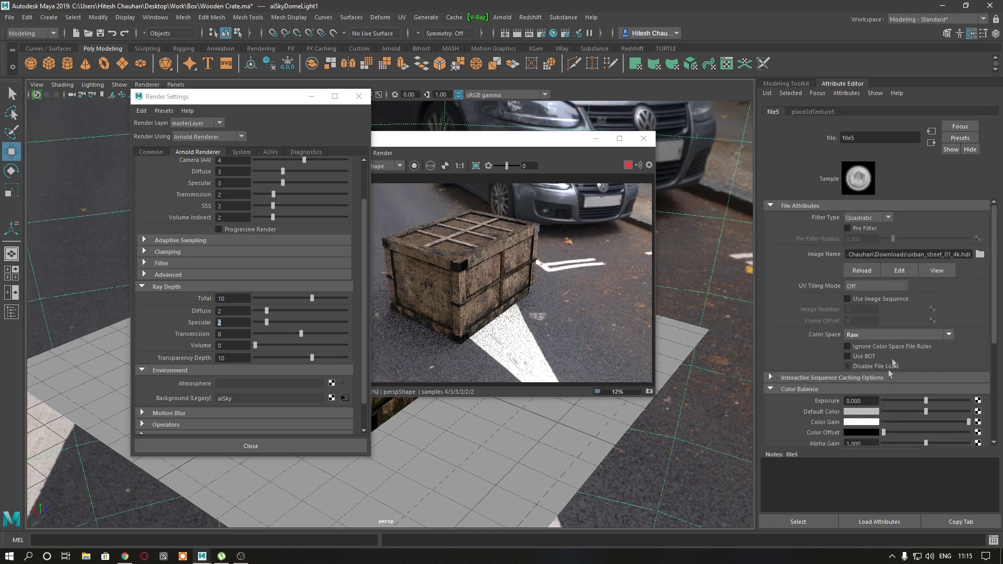
pyautogui.click(933, 143)
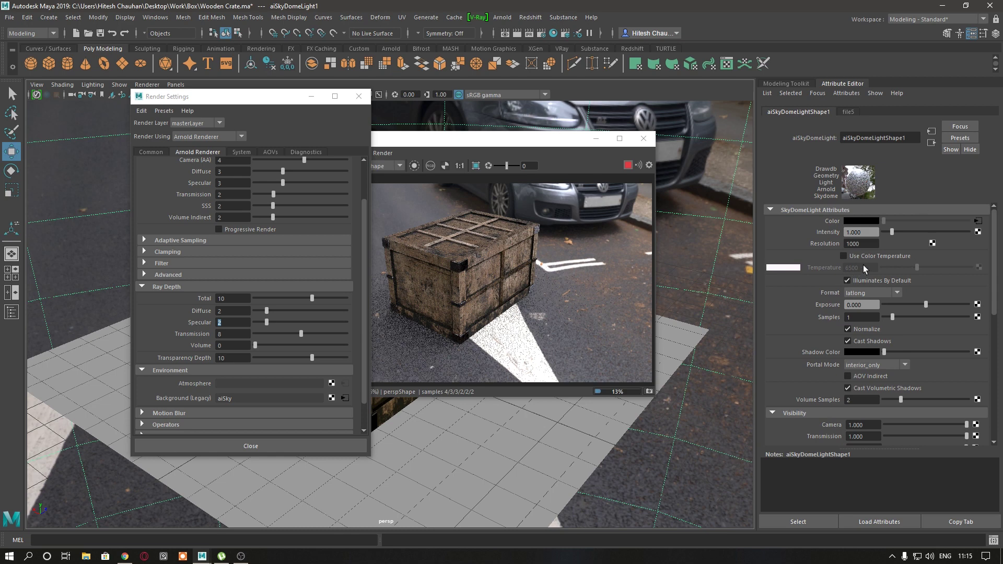
pyautogui.click(862, 244)
# Step: Set the skydome light's Resolution to 4000, Samples to 4 and Volume Samples to 4
pyautogui.doubleClick(863, 243)
pyautogui.write('4')
pyautogui.press('Return')
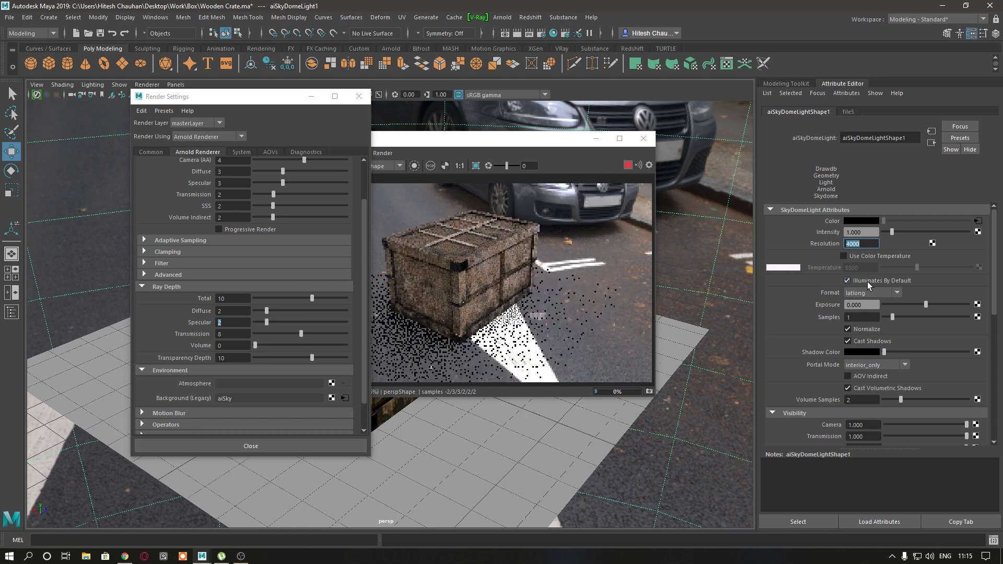
pyautogui.doubleClick(876, 318)
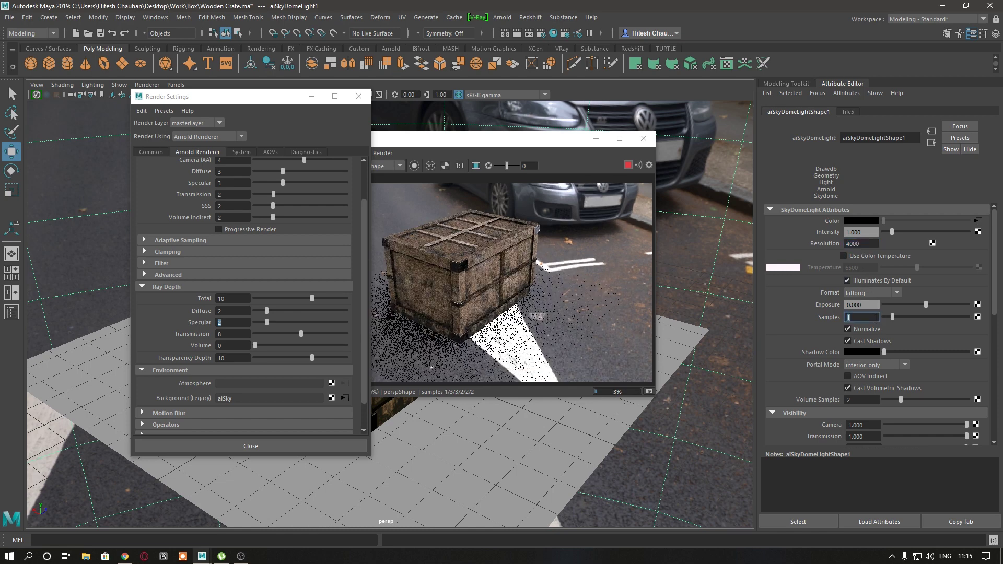
pyautogui.write('4')
pyautogui.press('Return')
pyautogui.doubleClick(858, 399)
pyautogui.write('4')
pyautogui.press('Return')
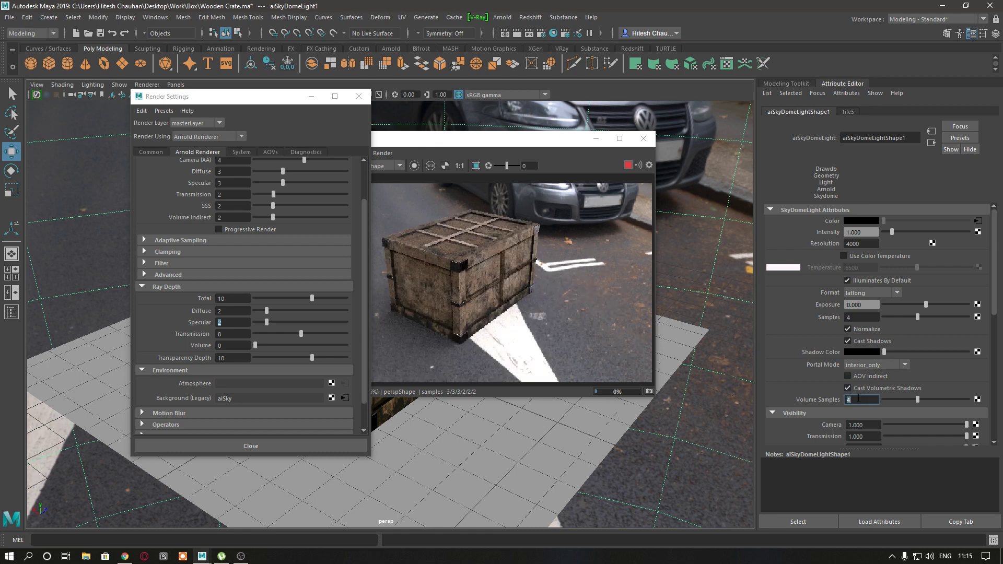
# Step: Set Max Bounces to 9999 and check the 1920x1080 Image Size in Render Settings
pyautogui.scroll(-2, 861, 402)
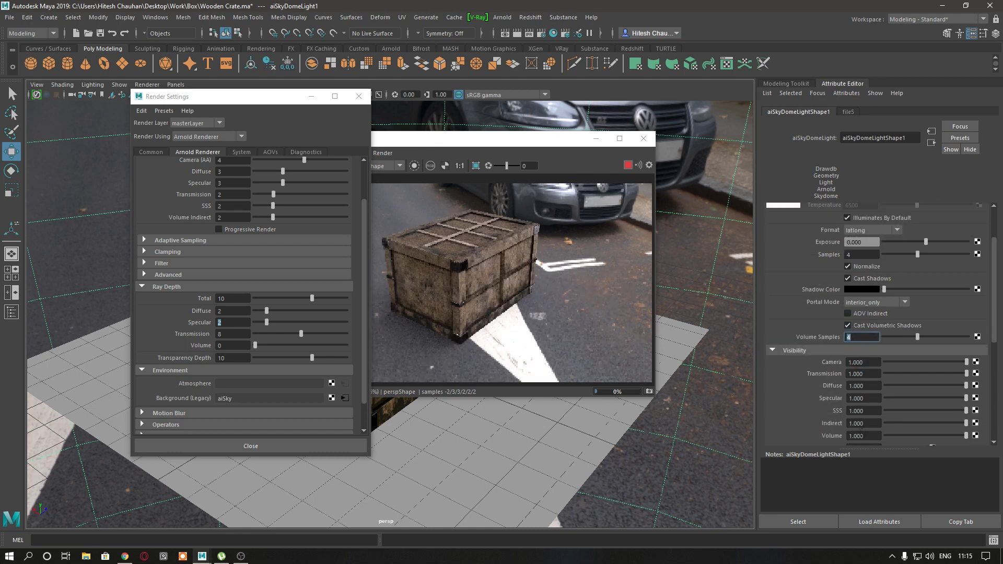
pyautogui.scroll(-1, 865, 416)
pyautogui.click(866, 417)
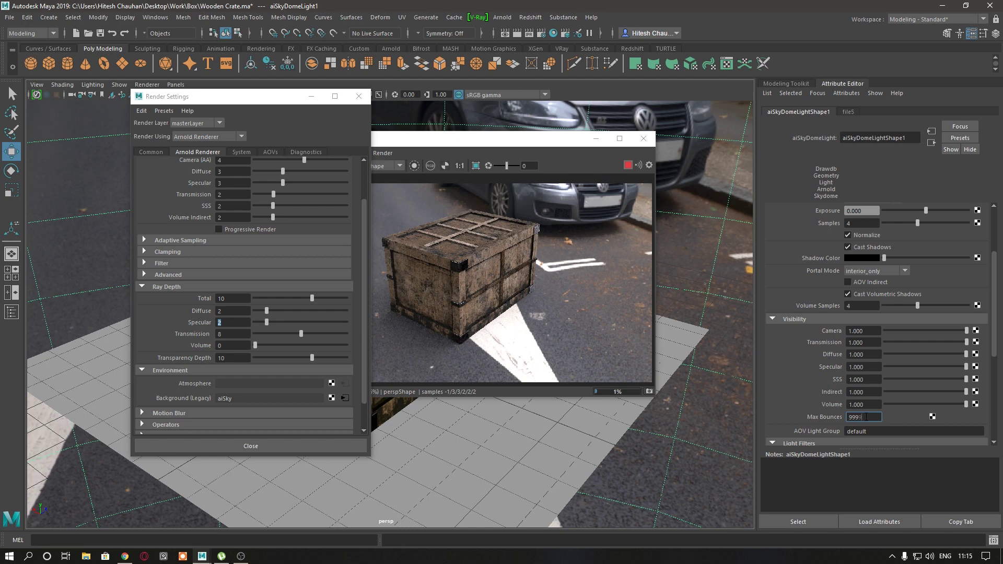
pyautogui.press('Return')
pyautogui.scroll(3, 862, 339)
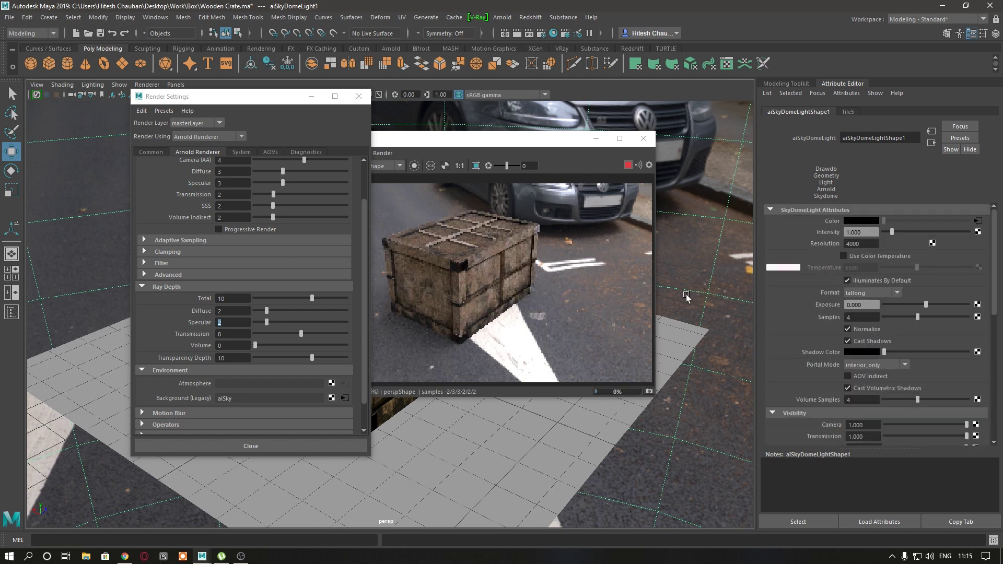
pyautogui.click(151, 151)
pyautogui.scroll(-5, 233, 343)
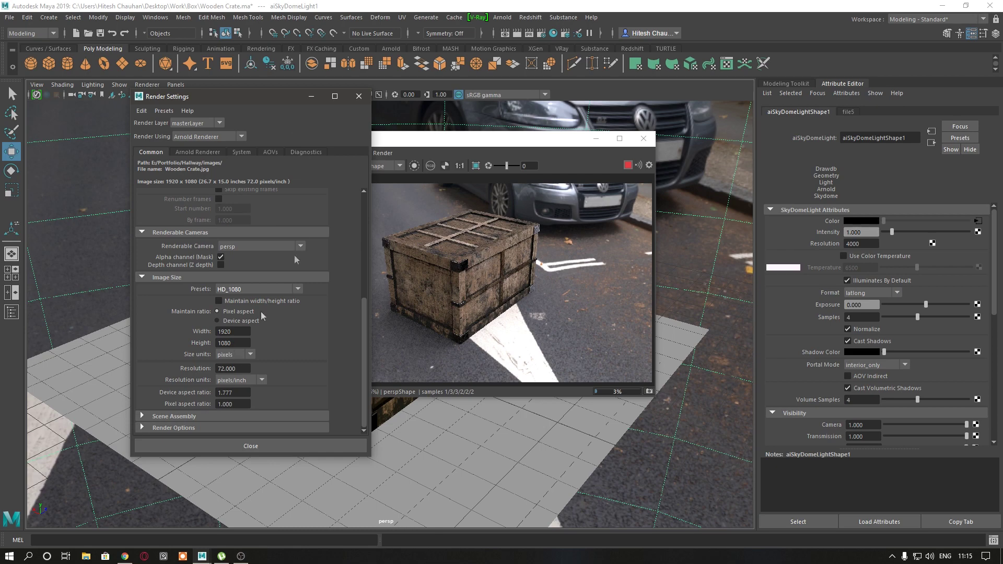
# Step: Close Render Settings and tumble and dolly the perspective camera closer and higher around the crate
pyautogui.click(359, 96)
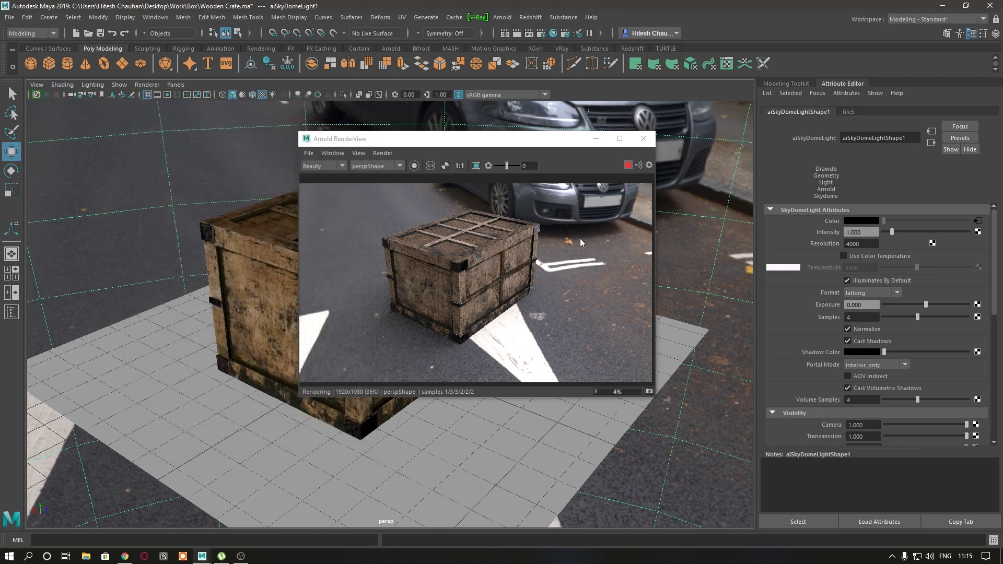
pyautogui.moveTo(197, 345)
pyautogui.keyDown('alt'); pyautogui.mouseDown()
pyautogui.moveTo(501, 331)
pyautogui.moveTo(642, 349)
pyautogui.mouseUp(); pyautogui.keyUp('alt')
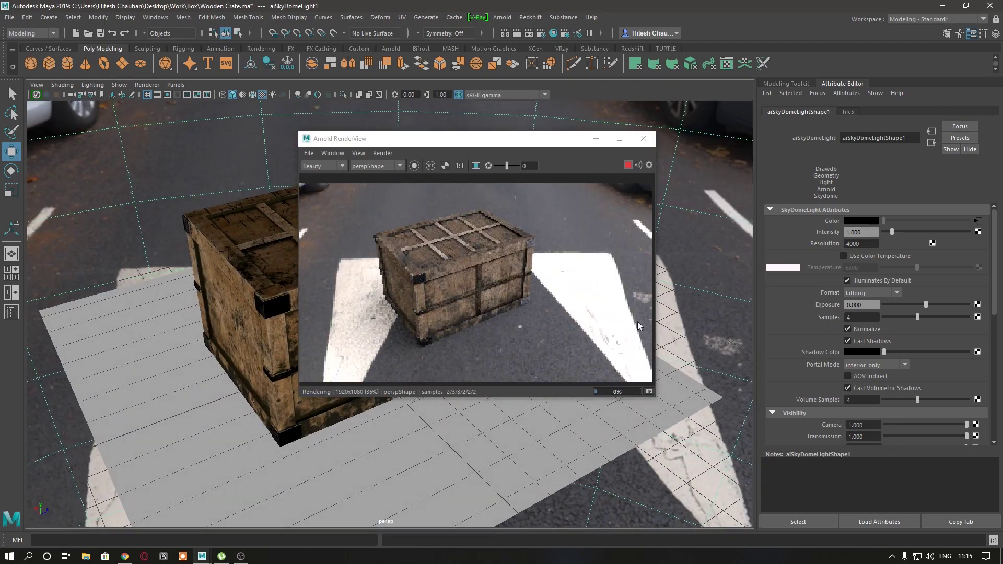
pyautogui.keyDown('alt'); pyautogui.moveTo(218, 383); pyautogui.dragTo(252, 389); pyautogui.keyUp('alt')
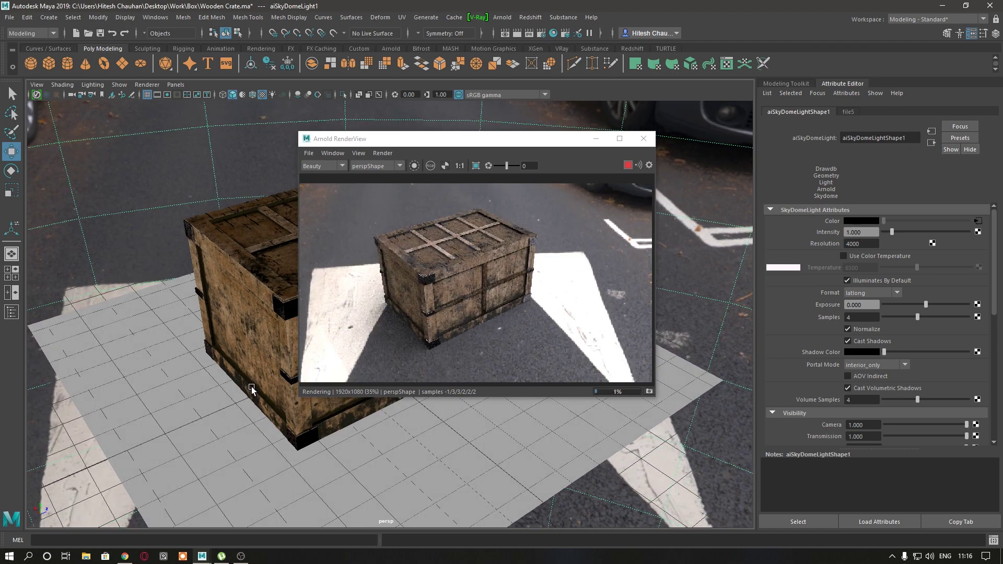
pyautogui.keyDown('alt'); pyautogui.moveTo(234, 388); pyautogui.dragTo(186, 399, button='right'); pyautogui.keyUp('alt')
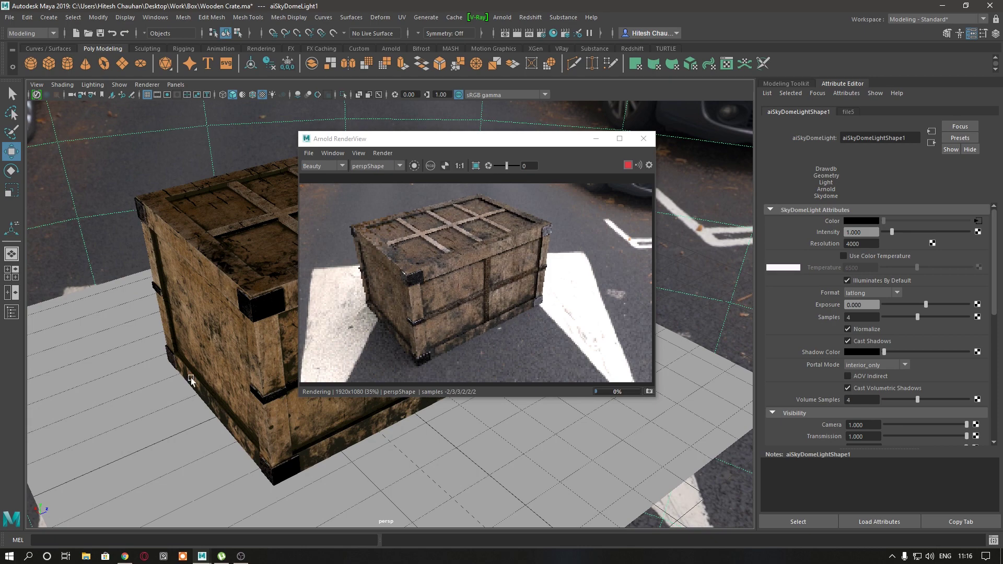
pyautogui.scroll(3, 191, 380)
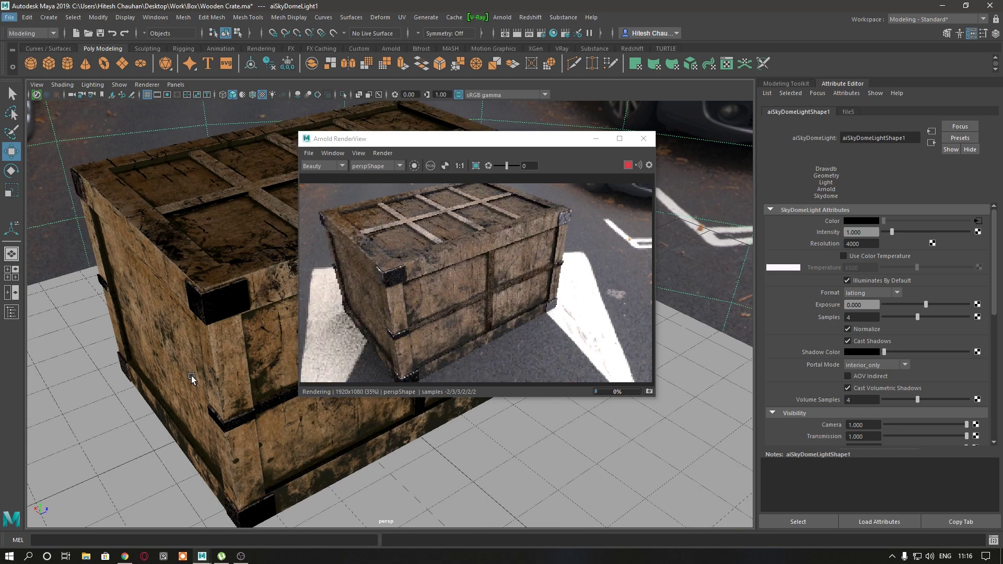
pyautogui.moveTo(192, 377)
pyautogui.keyDown('alt'); pyautogui.mouseDown()
pyautogui.moveTo(229, 379)
pyautogui.moveTo(228, 393)
pyautogui.mouseUp(); pyautogui.keyUp('alt')
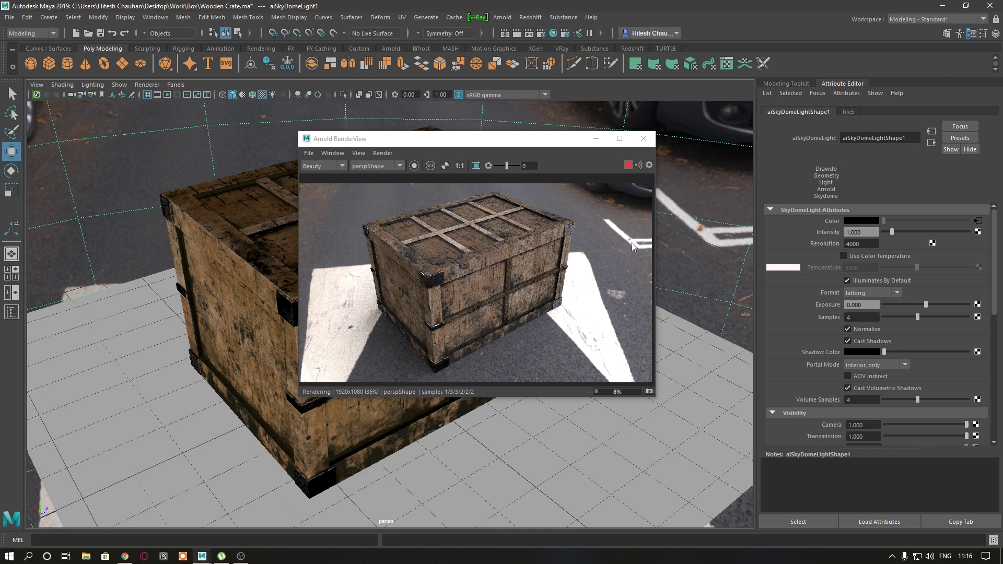
# Step: Set the skydome light's Portal Mode to interior_exterior, leaving AOV Indirect off
pyautogui.click(905, 368)
pyautogui.click(885, 399)
pyautogui.click(848, 375)
pyautogui.click(849, 376)
# Step: Try a skydome light intensity of 1, then settle on 2
pyautogui.click(865, 233)
pyautogui.write('2.000')
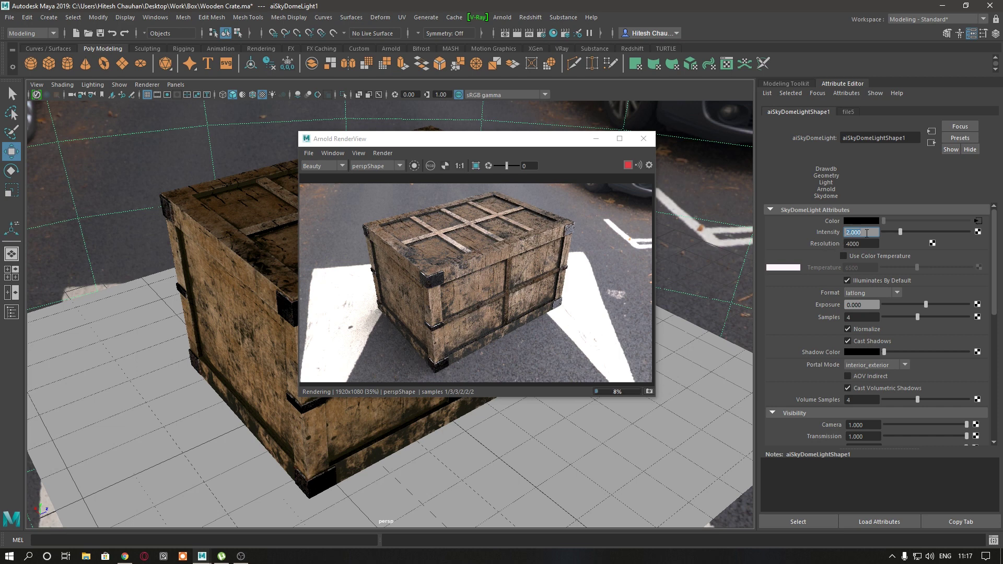
pyautogui.write('1')
pyautogui.press('Return')
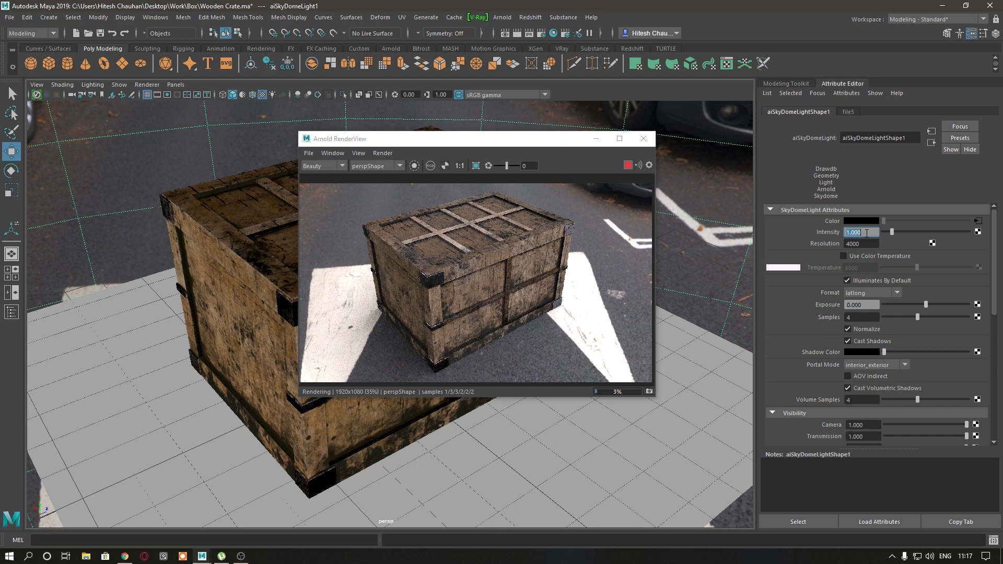
pyautogui.write('2')
pyautogui.press('Return')
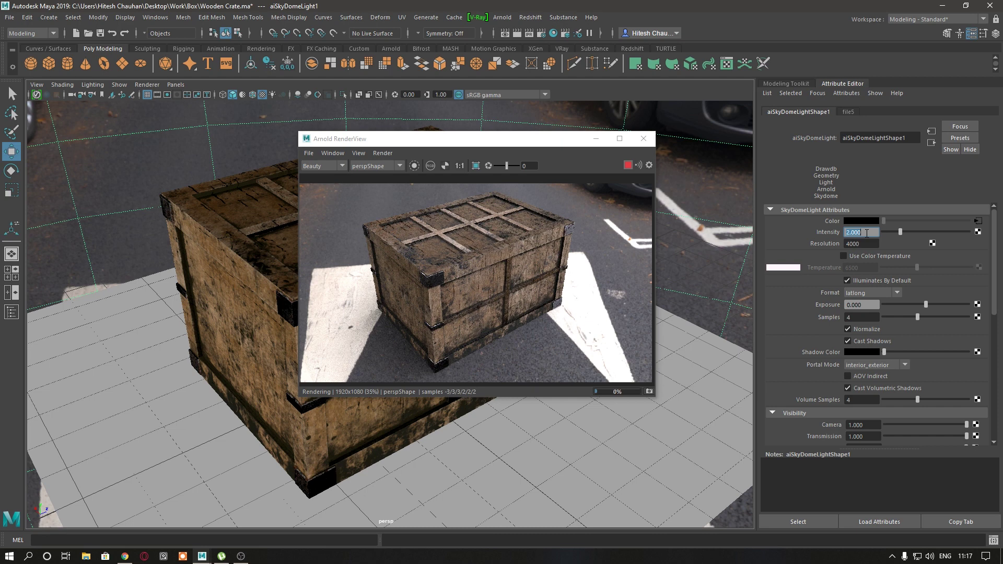